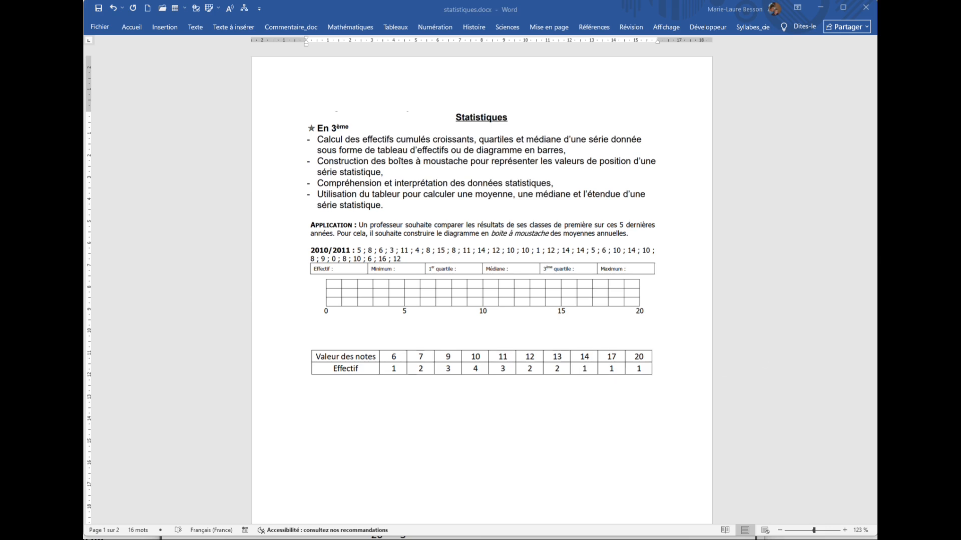
# Open the box plot statistics tool for tables and insert a blank Valeurs table below the graduated grid
pyautogui.click(357, 31)
pyautogui.click(721, 74)
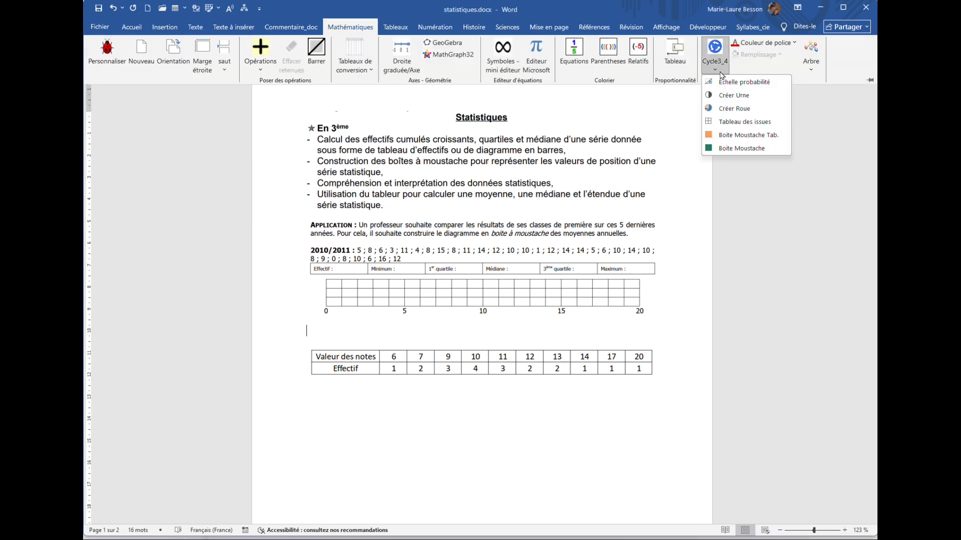
pyautogui.click(758, 136)
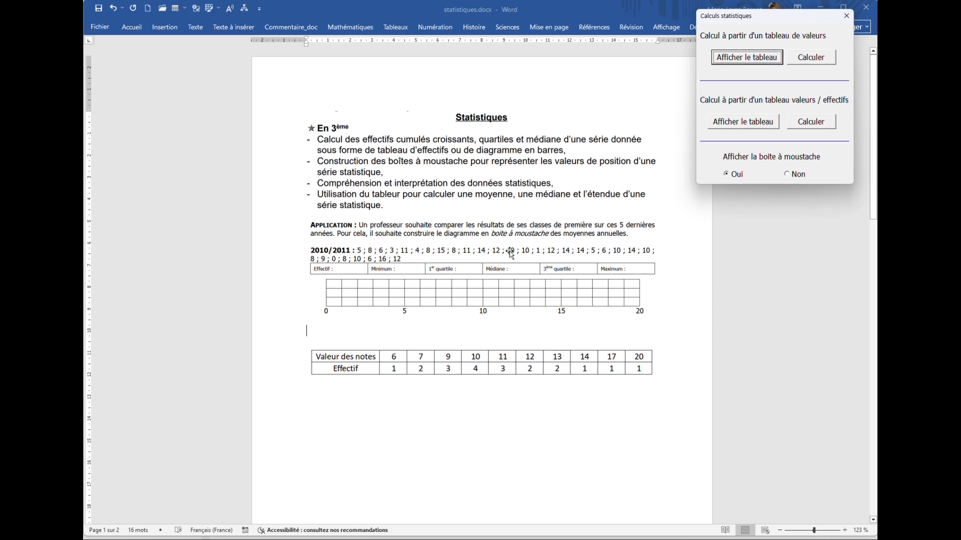
pyautogui.click(753, 59)
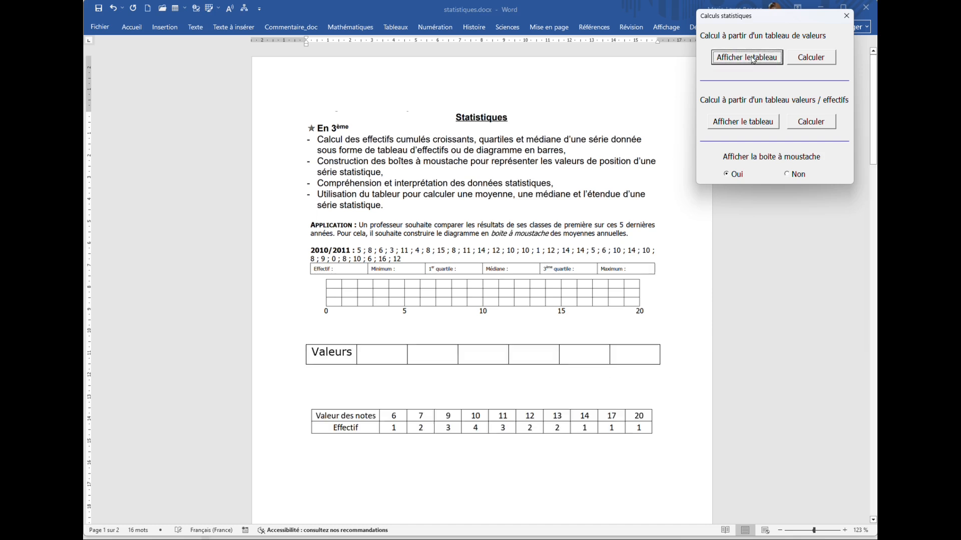
# Fill the first row of the Valeurs table with 5, 8, 6, 3, 11 and 4
pyautogui.click(393, 355)
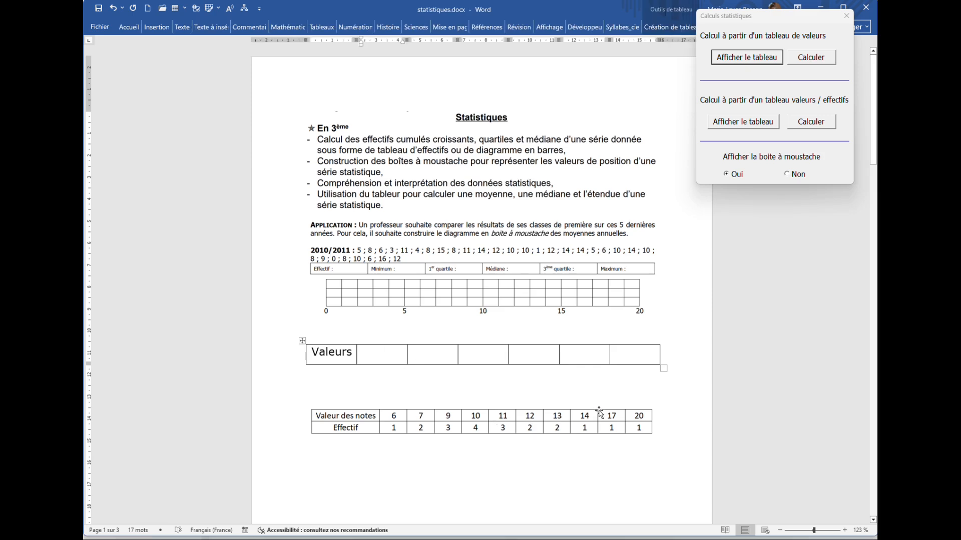
pyautogui.write('5')
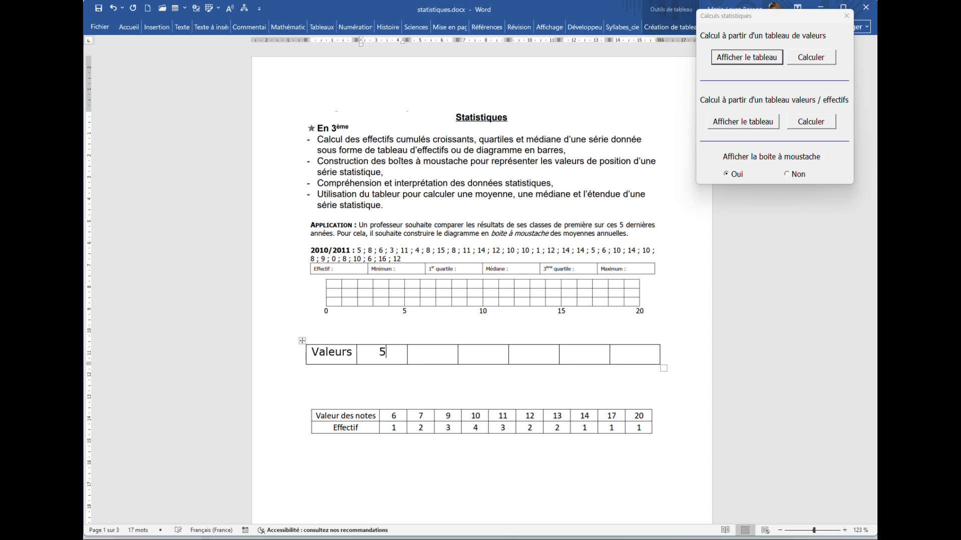
pyautogui.press('Tab')
pyautogui.write('8')
pyautogui.press('Tab')
pyautogui.write('6')
pyautogui.press('Tab')
pyautogui.write('3')
pyautogui.press('Tab')
pyautogui.write('11')
pyautogui.press('Tab')
pyautogui.write('4')
# Add a second row to the Valeurs table containing 8, 15, 11, 14, 12, 10 and 10
pyautogui.press('Tab')
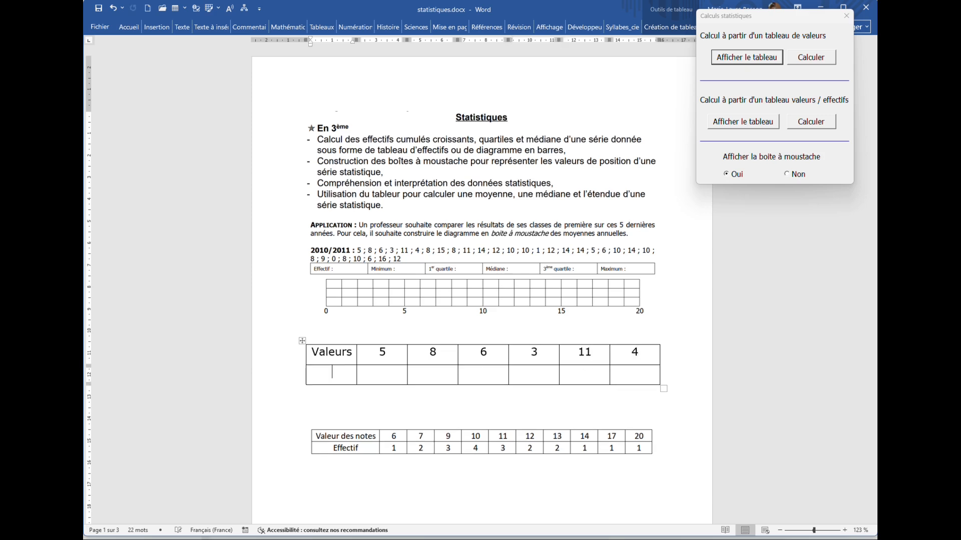
pyautogui.write('8')
pyautogui.press('Tab')
pyautogui.write('15')
pyautogui.press('Tab')
pyautogui.write('11')
pyautogui.press('Tab')
pyautogui.write('14')
pyautogui.press('Tab')
pyautogui.write('12')
pyautogui.press('Tab')
pyautogui.write('10')
pyautogui.press('Tab')
pyautogui.write('10')
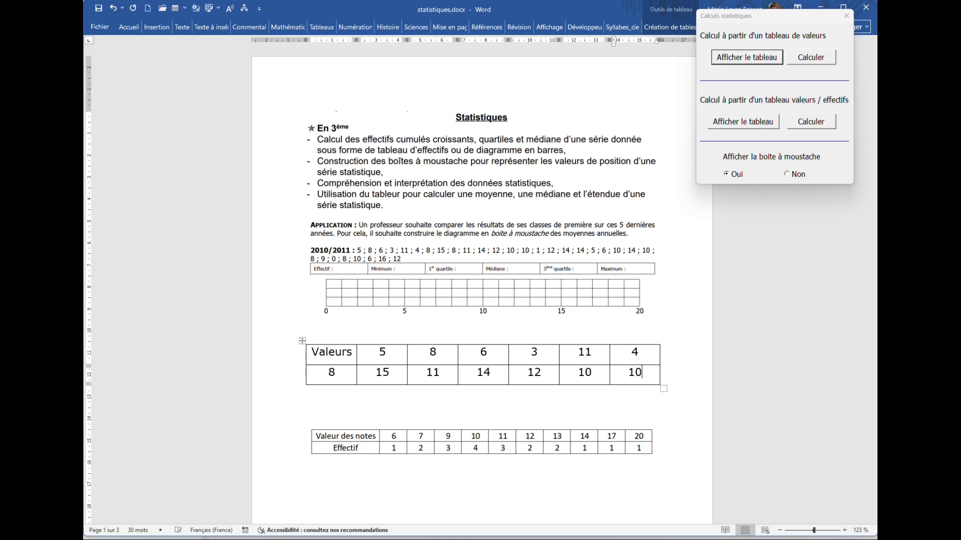
# Add a third row to the Valeurs table containing 1, 12, 14, 14, 5, 6 and 10
pyautogui.press('Tab')
pyautogui.write('1')
pyautogui.press('Tab')
pyautogui.write('12')
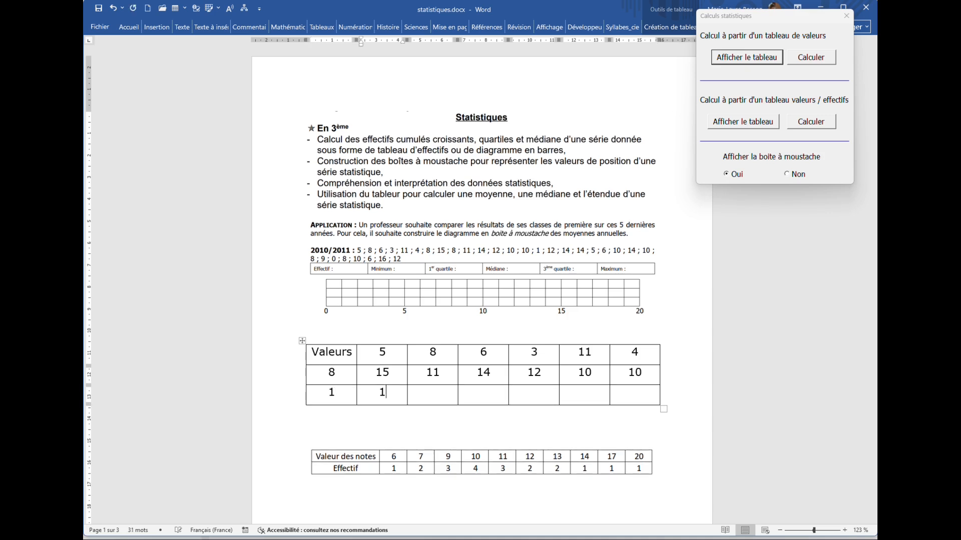
pyautogui.press('Tab')
pyautogui.write('14')
pyautogui.press('Tab')
pyautogui.write('14')
pyautogui.press('Tab')
pyautogui.write('5')
pyautogui.press('Tab')
pyautogui.write('6')
pyautogui.press('Tab')
pyautogui.write('10')
# Add a fourth row to the Valeurs table containing 14, 10, 8, 9, 0, 8 and 10
pyautogui.press('Tab')
pyautogui.write('14')
pyautogui.press('Tab')
pyautogui.write('10')
pyautogui.press('Tab')
pyautogui.write('8')
pyautogui.press('Tab')
pyautogui.write('9')
pyautogui.press('Tab')
pyautogui.write('0')
pyautogui.press('Tab')
pyautogui.write('8')
pyautogui.press('Tab')
pyautogui.write('1')
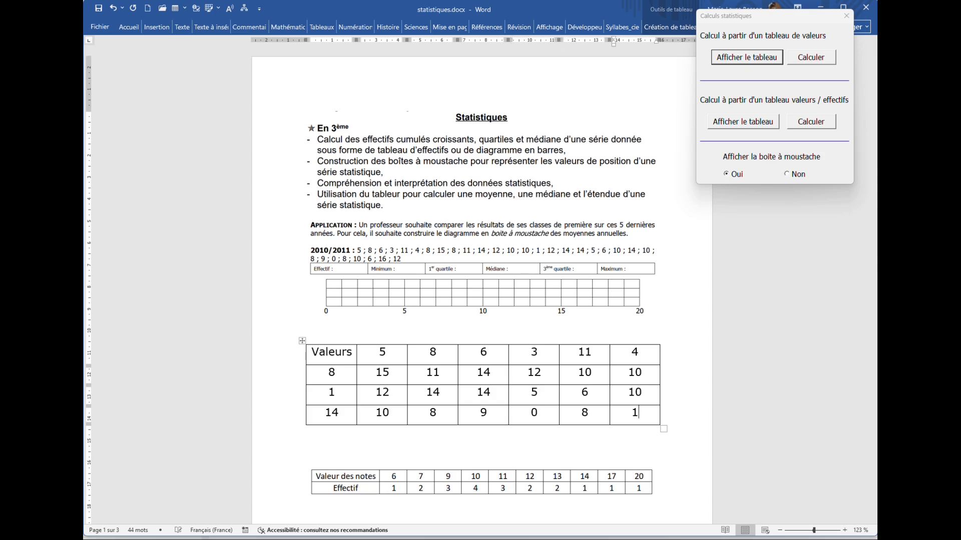
pyautogui.write('0')
# Add a fifth row to the Valeurs table with the last grades 6, 16 and 12
pyautogui.press('Tab')
pyautogui.write('6')
pyautogui.press('Tab')
pyautogui.write('1')
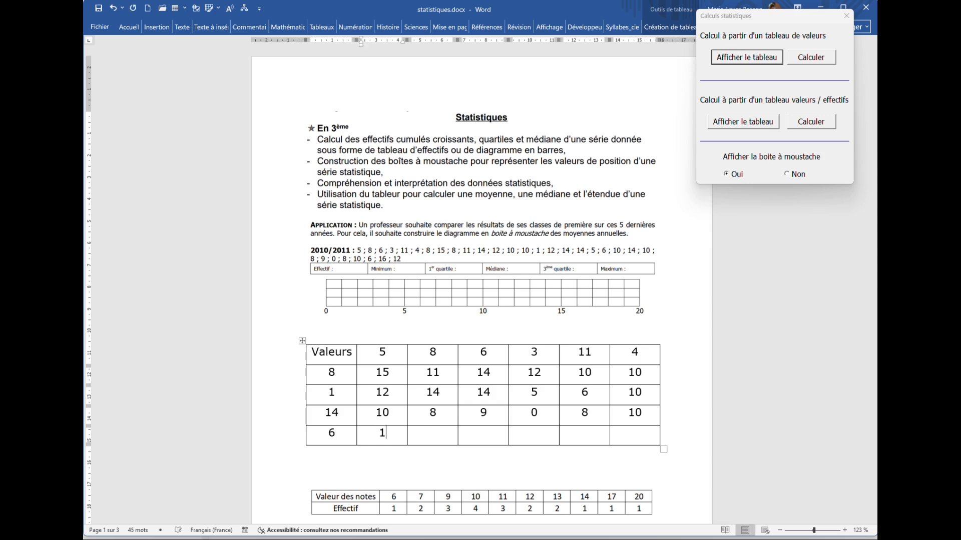
pyautogui.write('6')
pyautogui.press('Tab')
pyautogui.write('12')
# Calculate the statistics of the Valeurs table, generating the results table and its box plot
pyautogui.click(813, 58)
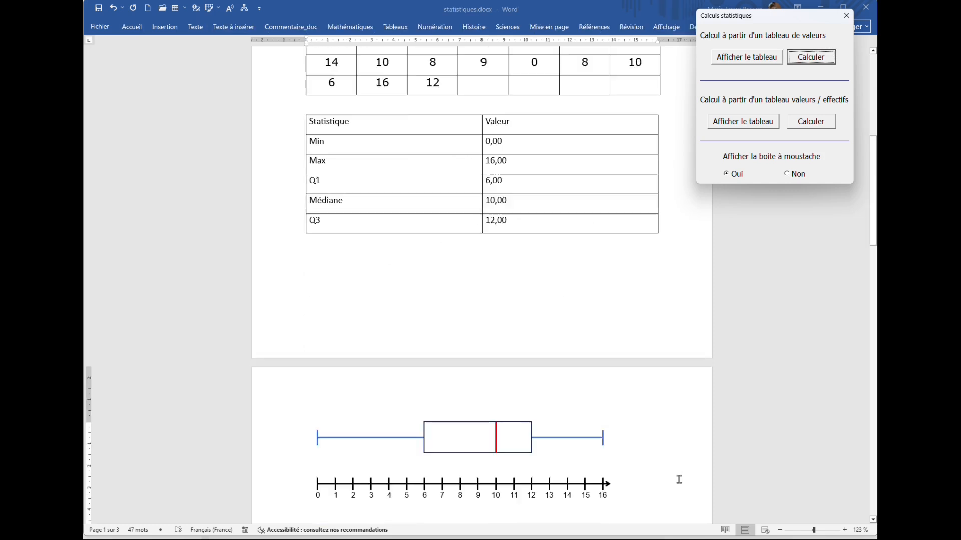
pyautogui.scroll(5, 679, 479)
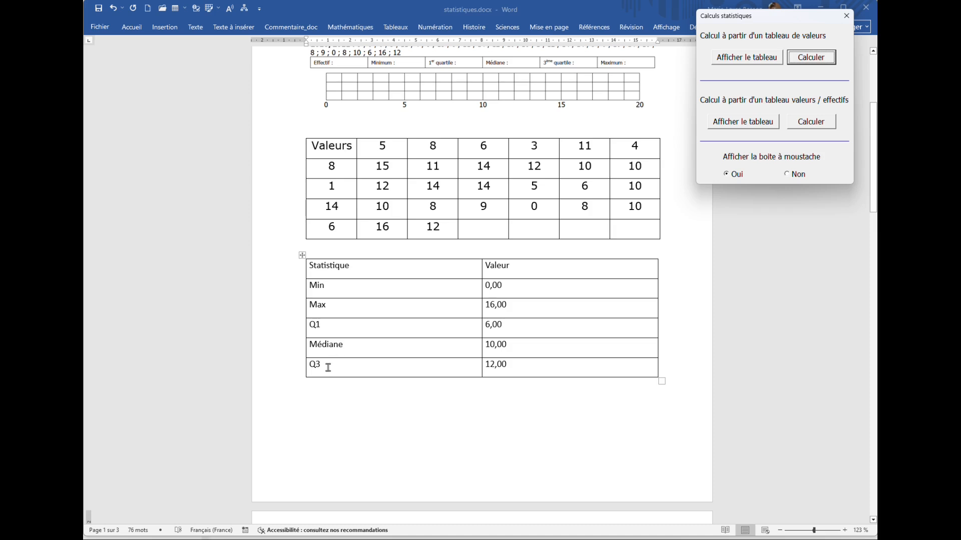
pyautogui.scroll(-3, 495, 369)
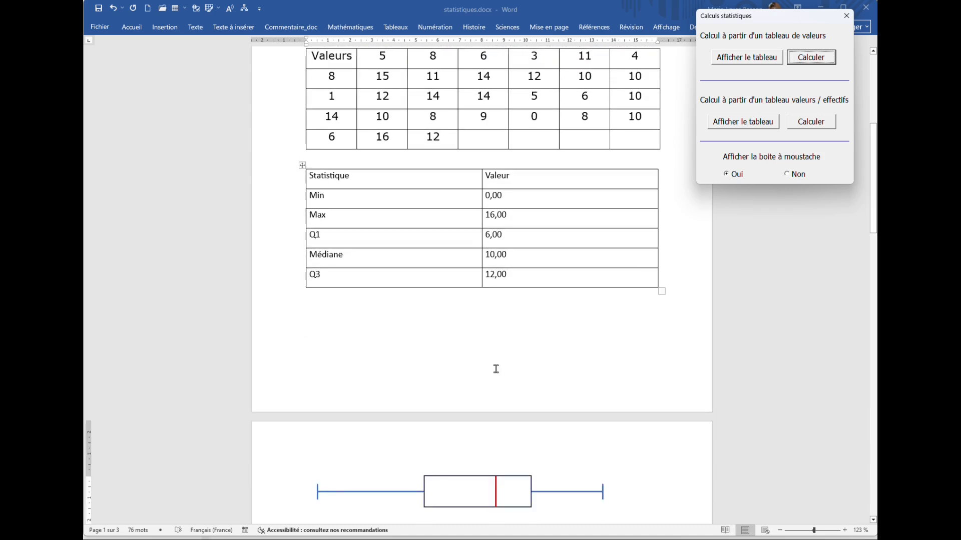
pyautogui.scroll(-1, 495, 369)
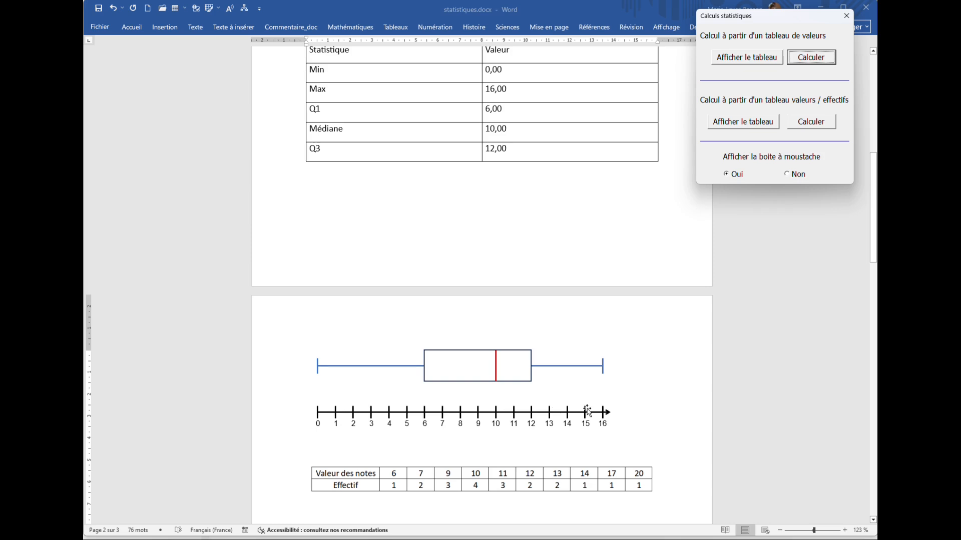
# Insert a blank Valeur/Effectif table below the Valeur des notes table on the second page
pyautogui.scroll(-3, 587, 412)
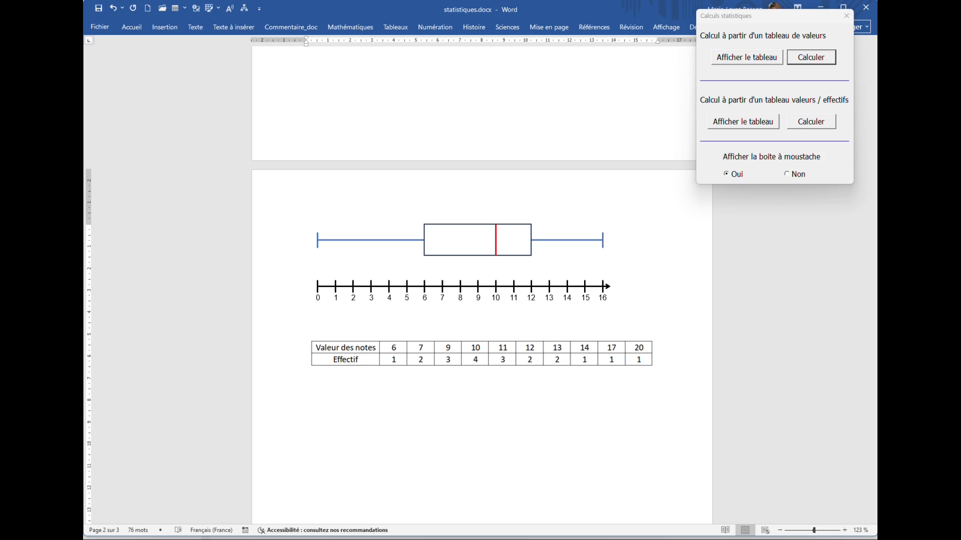
pyautogui.scroll(-2, 820, 376)
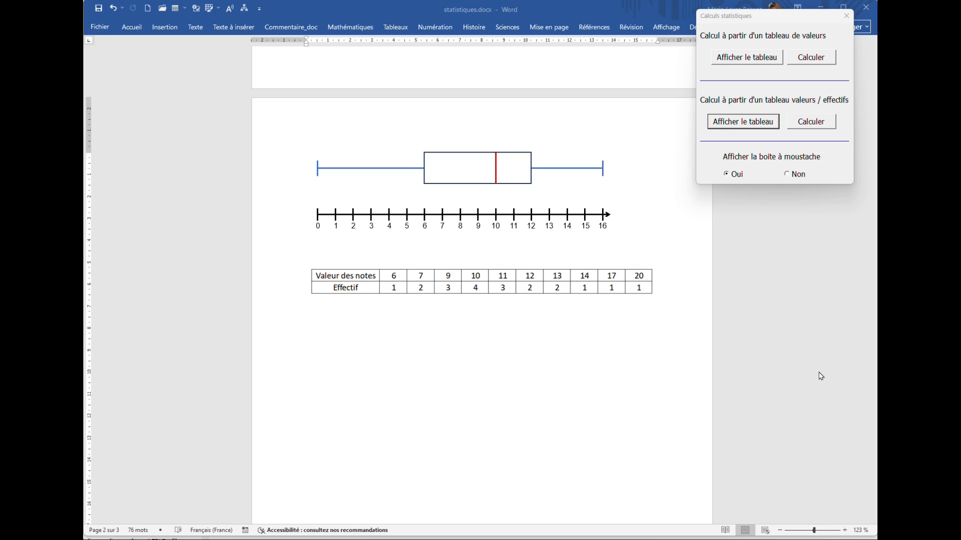
pyautogui.click(745, 125)
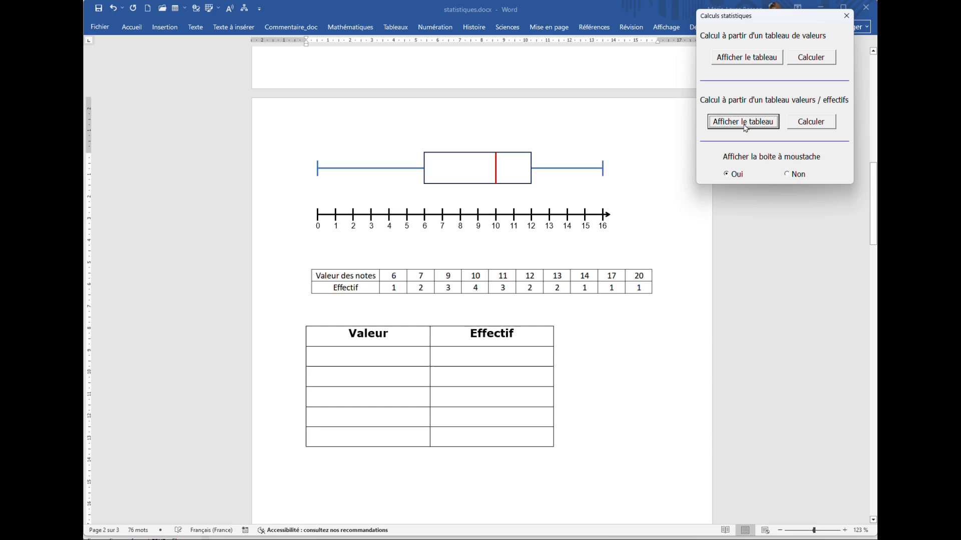
# Enter the first three Valeur/Effectif pairs in the new table: 6 with 1, 7 with 2, and 9 with 3
pyautogui.click(372, 355)
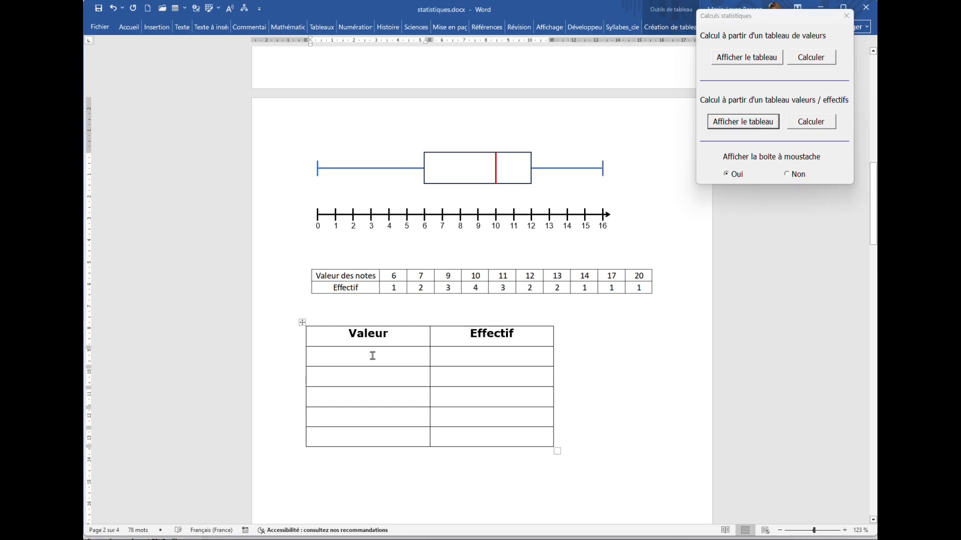
pyautogui.write('6')
pyautogui.press('Tab')
pyautogui.write('1')
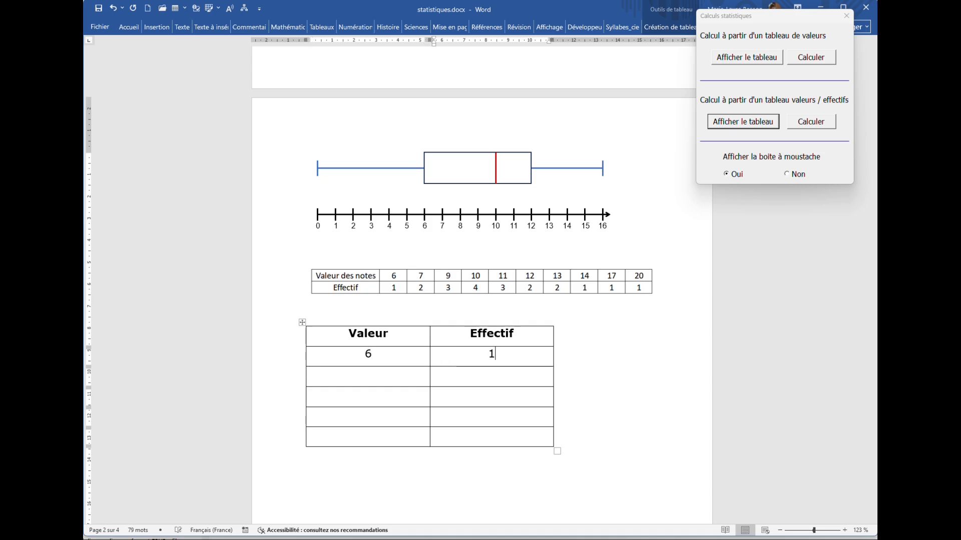
pyautogui.press('Tab')
pyautogui.write('7')
pyautogui.press('Tab')
pyautogui.write('2')
pyautogui.press('Tab')
pyautogui.write('9')
pyautogui.press('Tab')
pyautogui.write('3')
# Continue the Valeur/Effectif table with 10 and 4, 11 and 3, and 12 and 2
pyautogui.press('Tab')
pyautogui.write('10')
pyautogui.press('Tab')
pyautogui.write('4')
pyautogui.press('Tab')
pyautogui.write('11')
pyautogui.press('Tab')
pyautogui.write('3')
pyautogui.press('Tab')
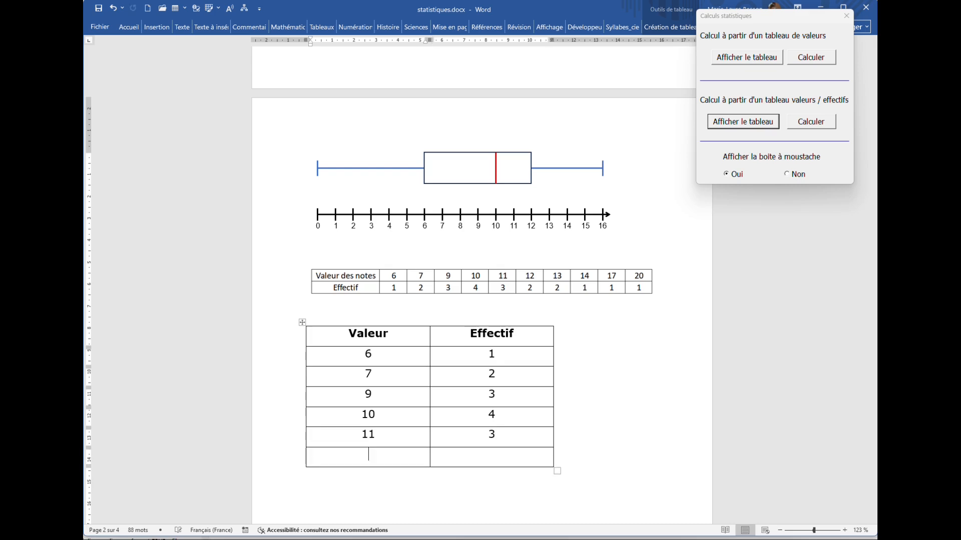
pyautogui.write('12')
pyautogui.press('Tab')
pyautogui.write('2')
# Add rows to the Valeur/Effectif table for value 13 with frequency 2 and value 14 with frequency 1
pyautogui.press('Tab')
pyautogui.write('13')
pyautogui.press('Tab')
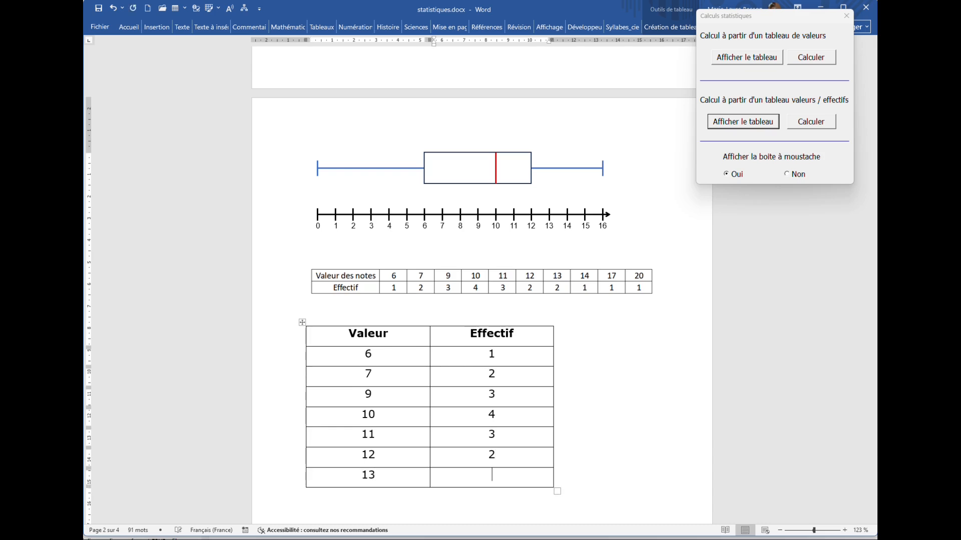
pyautogui.write('2')
pyautogui.press('Tab')
pyautogui.write('1')
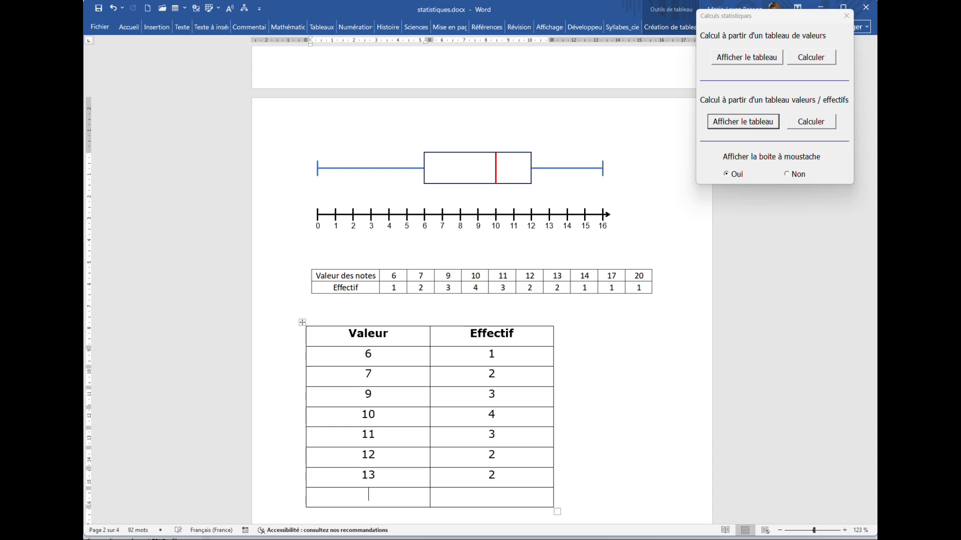
pyautogui.write('4')
pyautogui.press('Tab')
pyautogui.write('1')
# Complete the Valeur/Effectif table with rows for values 17 and 20, each with frequency 1
pyautogui.press('Tab')
pyautogui.write('17')
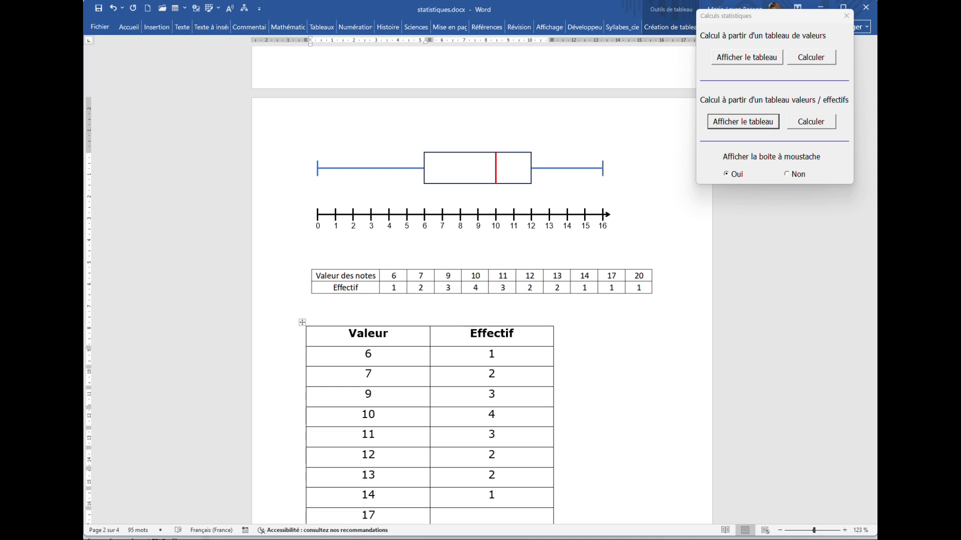
pyautogui.press('Tab')
pyautogui.write('1')
pyautogui.press('Tab')
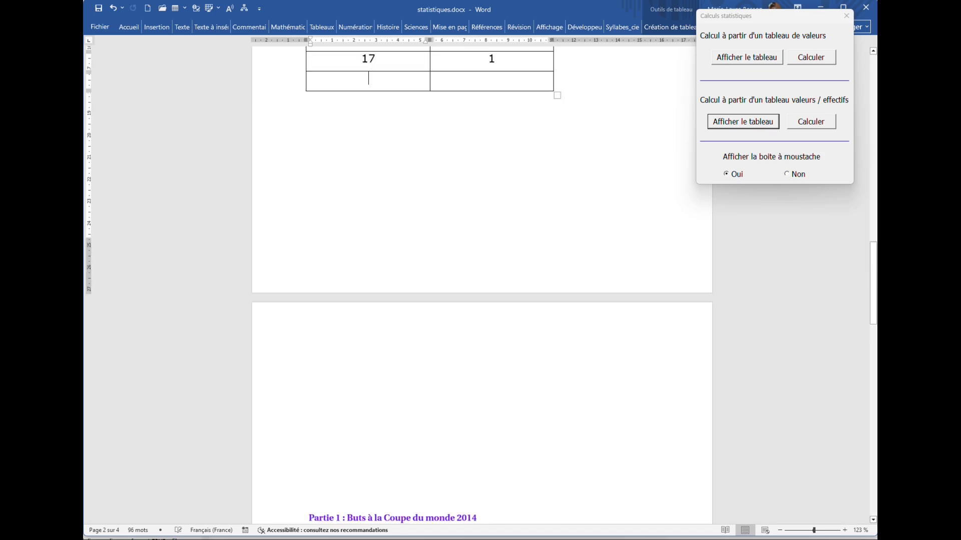
pyautogui.write('20')
pyautogui.press('Tab')
pyautogui.write('1')
# Calculate the statistics of the Valeur/Effectif table, generating its results table and box plot
pyautogui.scroll(4, 524, 197)
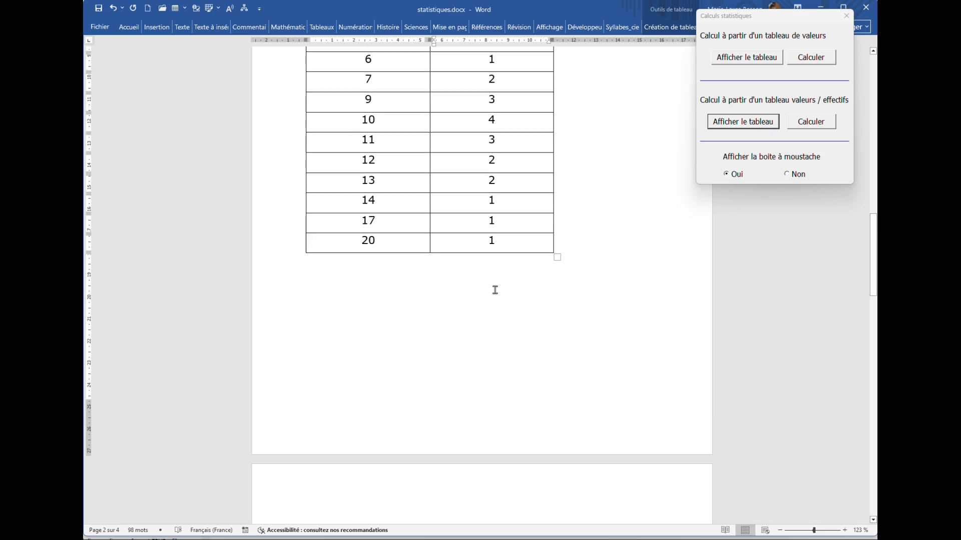
pyautogui.scroll(1, 495, 290)
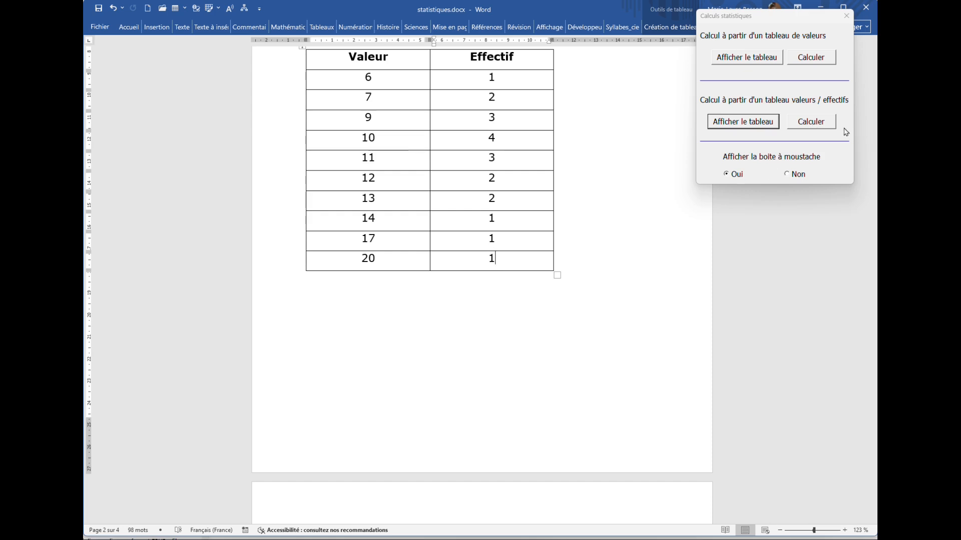
pyautogui.click(824, 125)
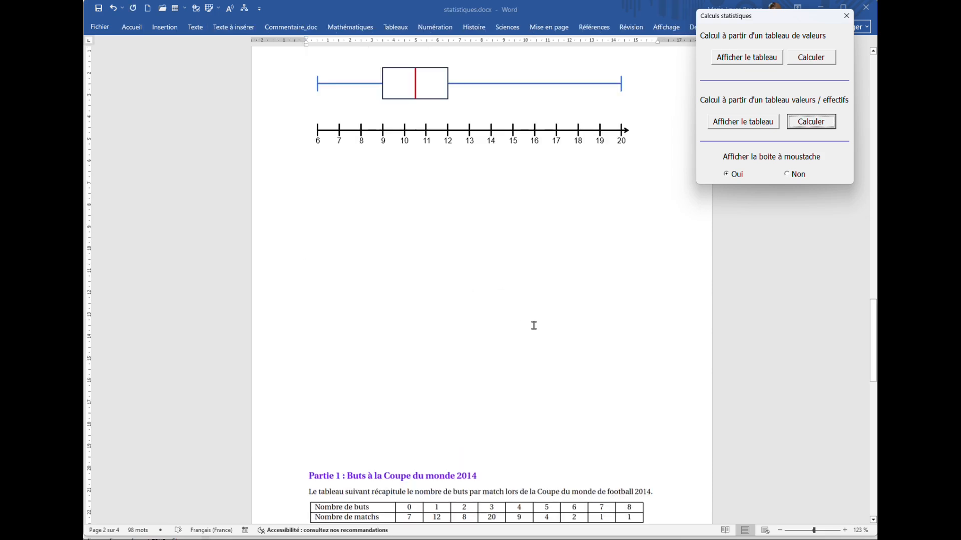
pyautogui.scroll(3, 530, 331)
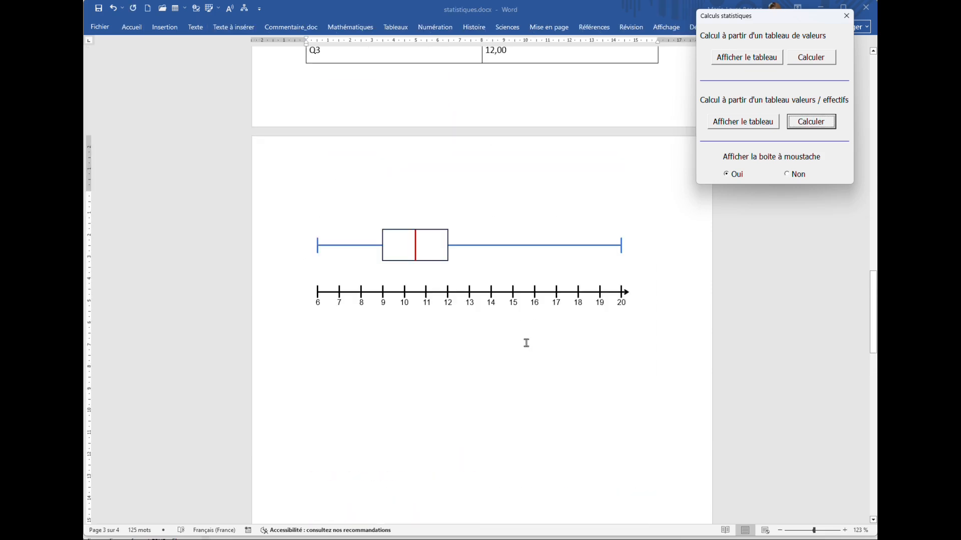
pyautogui.scroll(1, 527, 343)
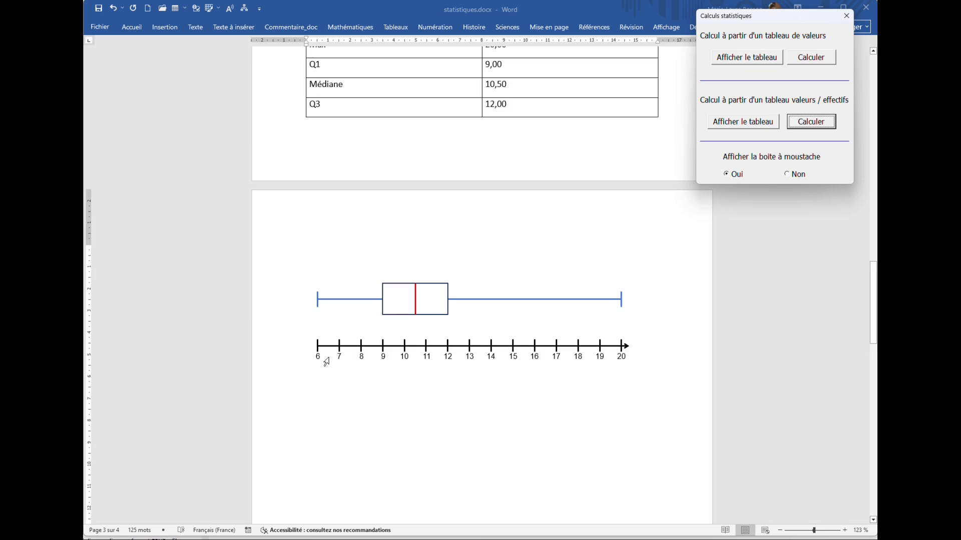
pyautogui.scroll(1, 401, 373)
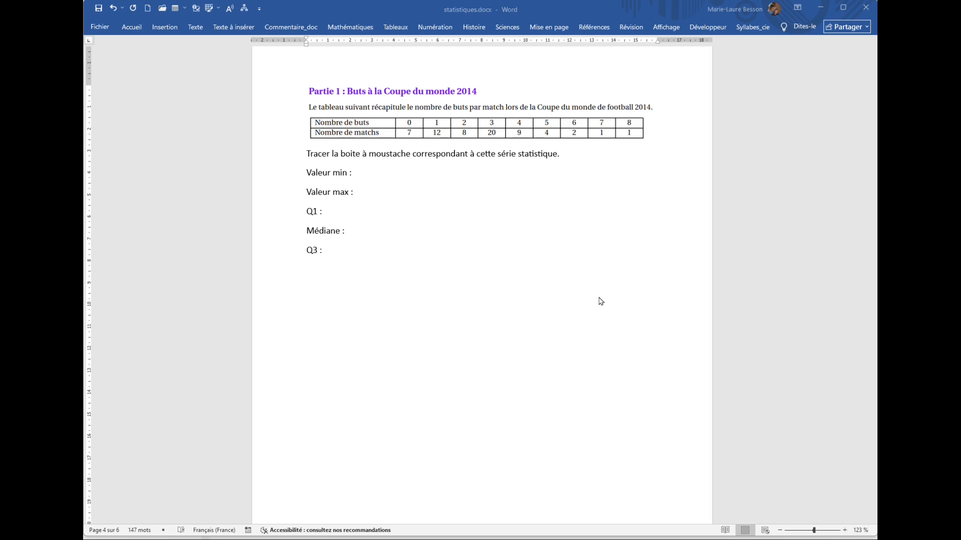
# In the Coupe du monde 2014 exercise, enter 0 as Valeur min and 8 as Valeur max
pyautogui.click(364, 174)
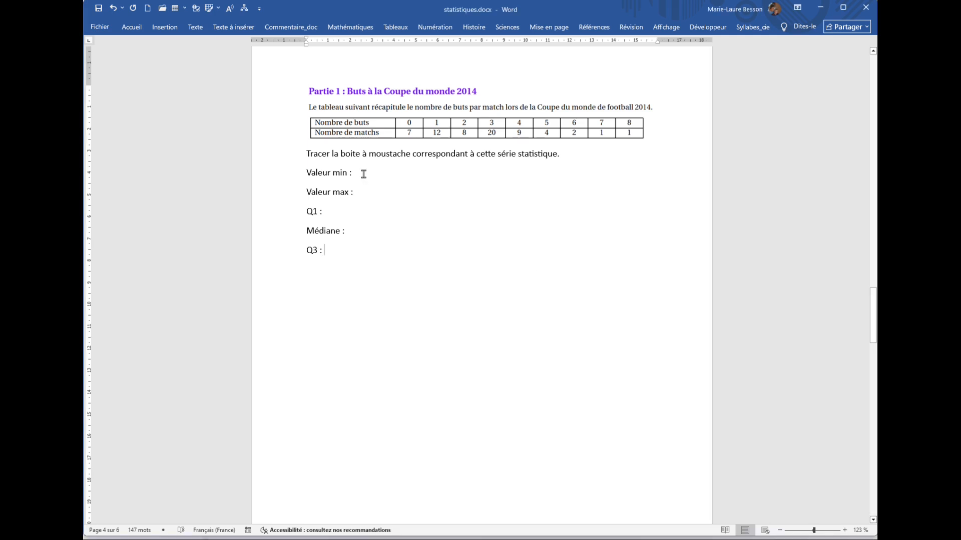
pyautogui.write('0')
pyautogui.write('8')
pyautogui.click(354, 193)
# Complete the Coupe du monde 2014 answers with Q1 as 1, Médiane as 3 and Q3 as 4
pyautogui.click(330, 211)
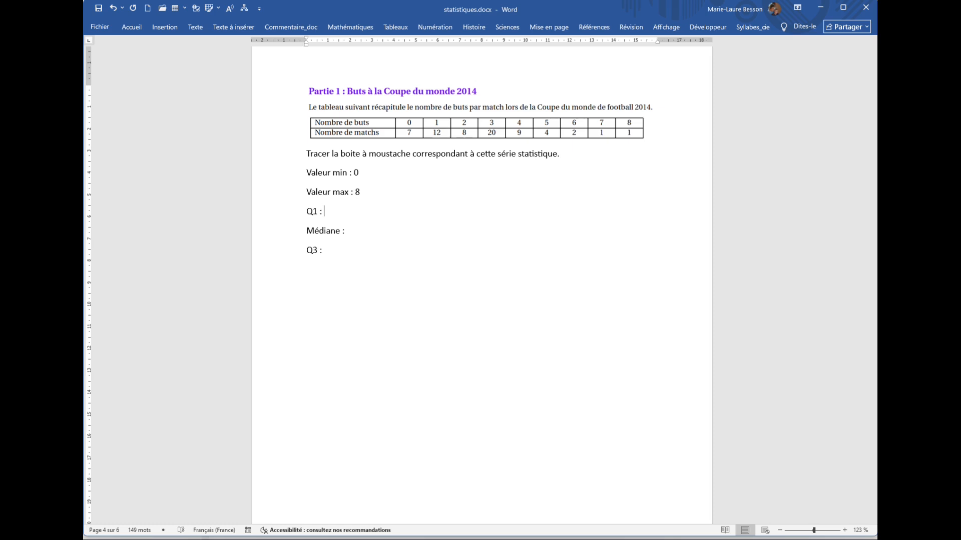
pyautogui.write('1')
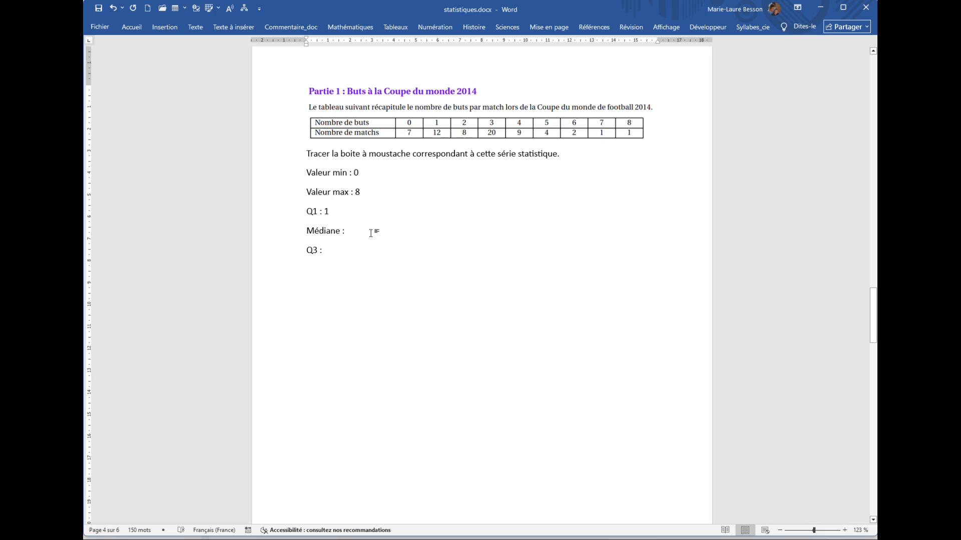
pyautogui.write('3')
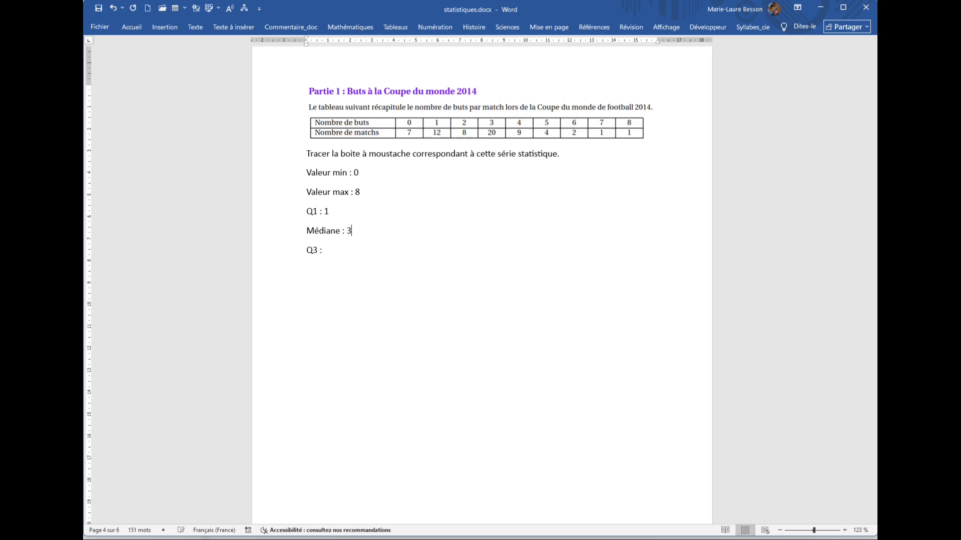
pyautogui.click(338, 250)
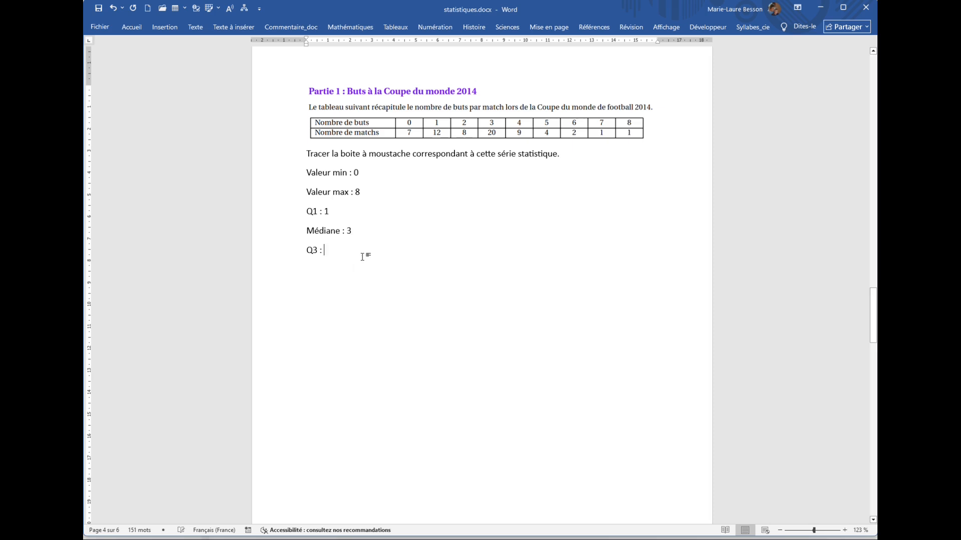
pyautogui.write('4')
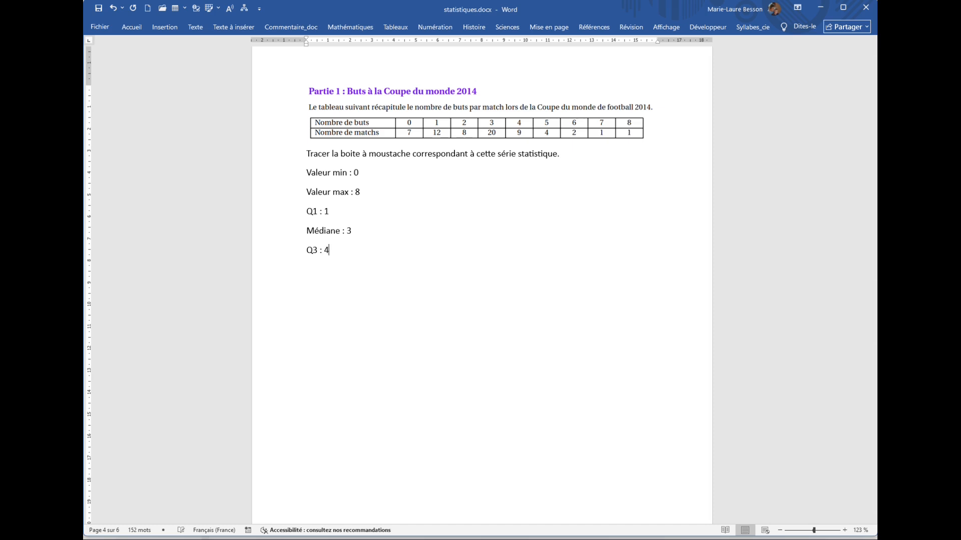
# Start a Boite Moustache drawing on a new line below the answers and set its Valeur max to 8
pyautogui.press('Return')
pyautogui.click(351, 27)
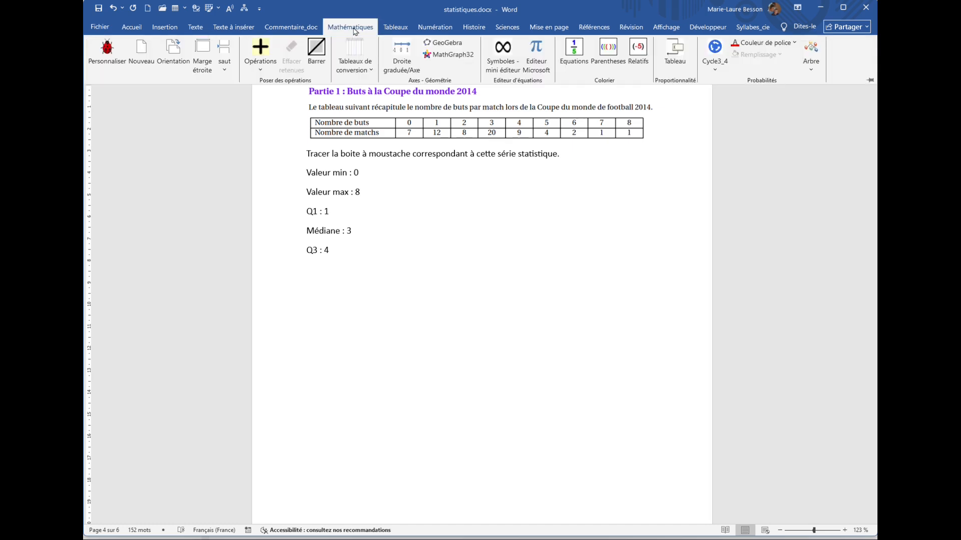
pyautogui.click(716, 69)
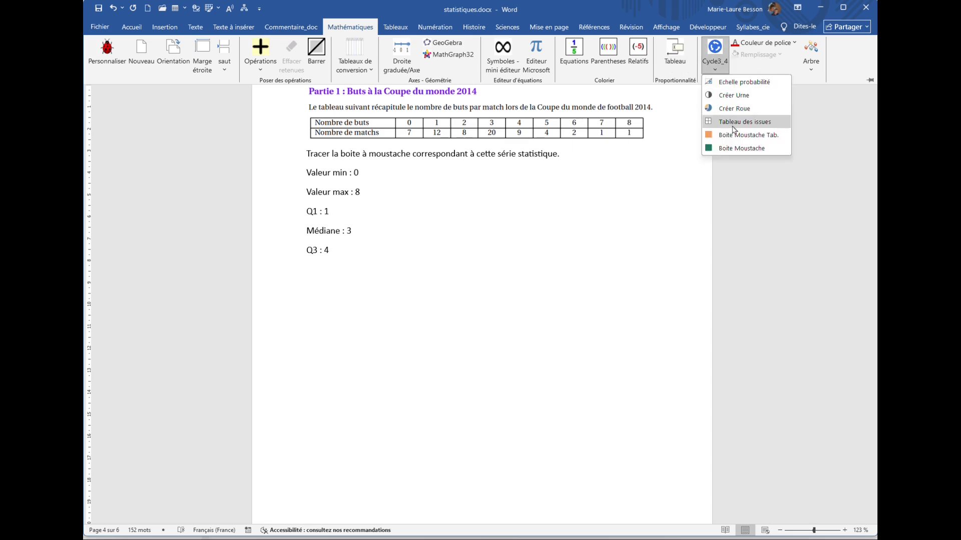
pyautogui.click(733, 153)
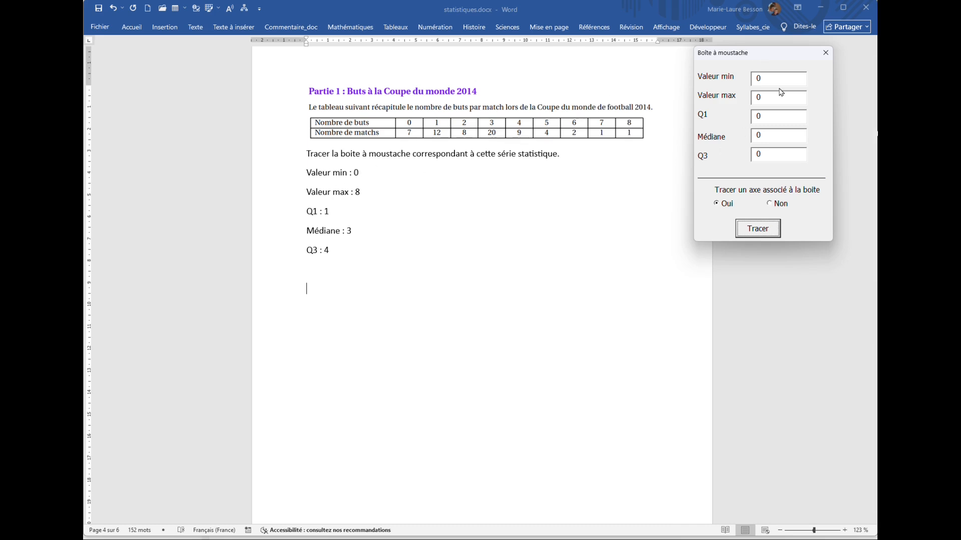
pyautogui.moveTo(761, 96); pyautogui.dragTo(751, 97)
pyautogui.write('8')
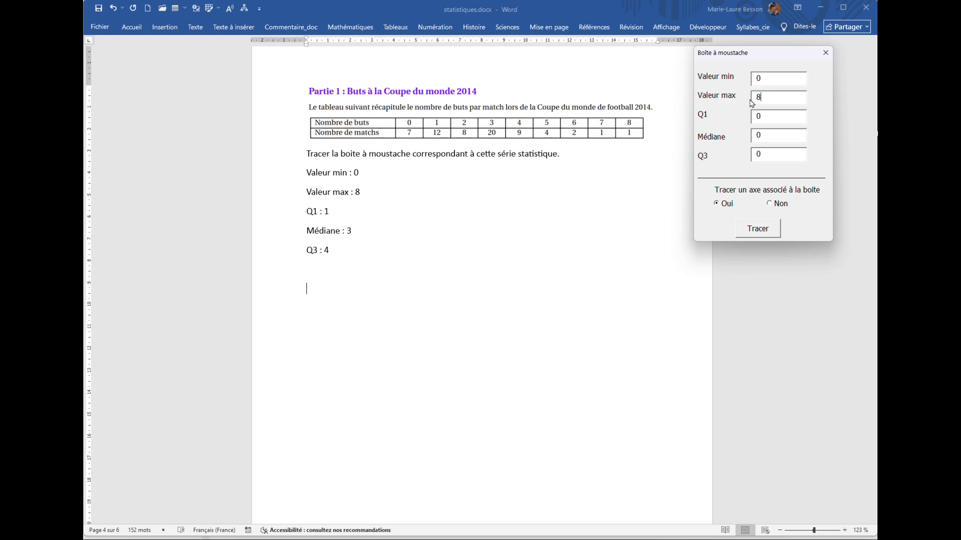
# Set Q1 to 1, Médiane to 3 and Q3 to 4, and draw the Coupe du monde 2014 box plot with its axis
pyautogui.moveTo(769, 117); pyautogui.dragTo(752, 117)
pyautogui.write('1')
pyautogui.moveTo(769, 135); pyautogui.dragTo(749, 138)
pyautogui.write('3')
pyautogui.moveTo(768, 154); pyautogui.dragTo(746, 156)
pyautogui.write('4')
pyautogui.click(762, 232)
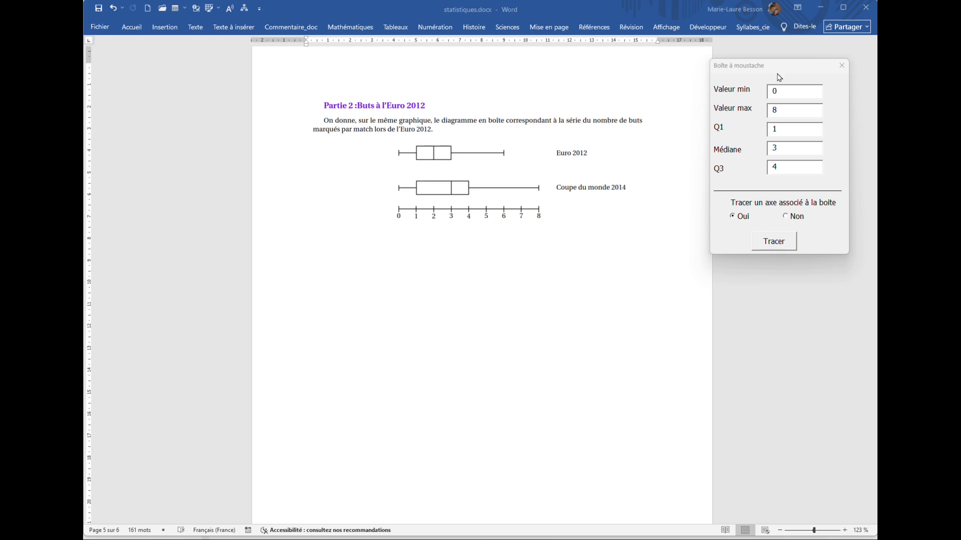
# Draw the Coupe du monde 2014 box plot with its axis below the Partie 2 diagram and add a new line under it
pyautogui.click(776, 247)
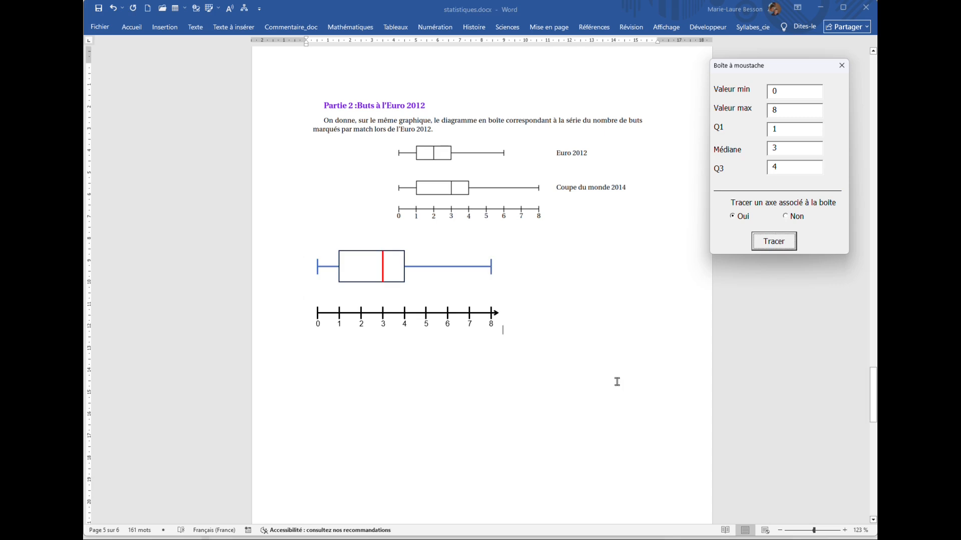
pyautogui.click(560, 334)
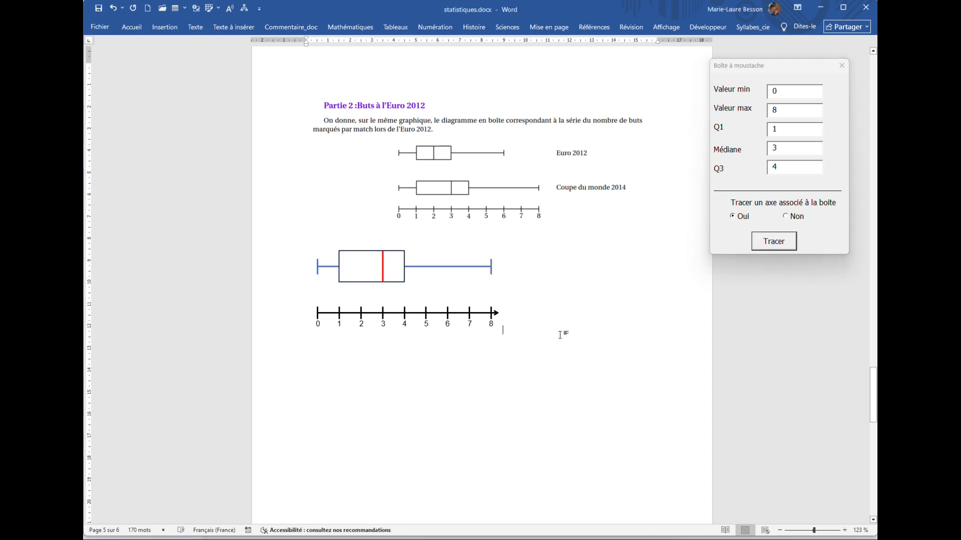
pyautogui.press('Return')
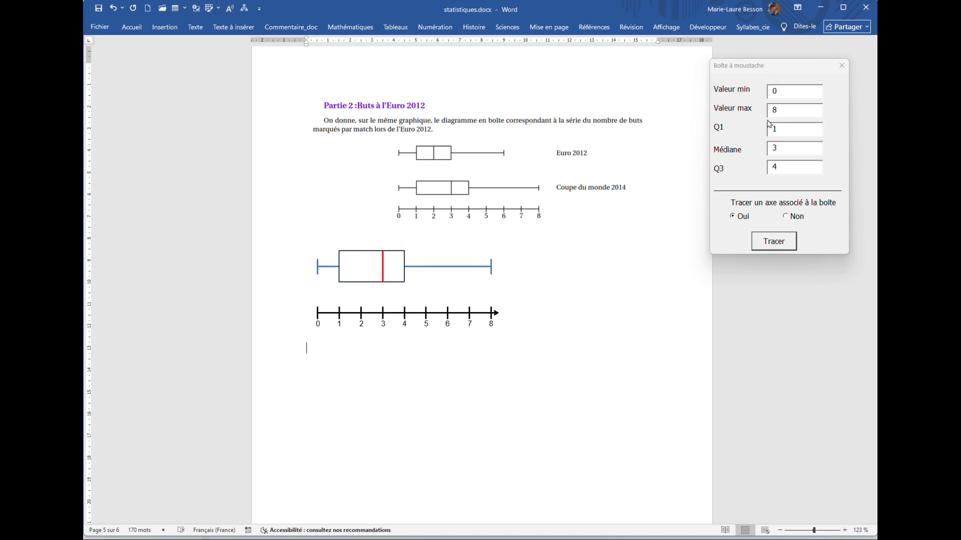
# Draw the Euro 2012 box plot without an axis, with maximum 6, median 2 and Q3 3, and align it under the existing axis
pyautogui.doubleClick(787, 113)
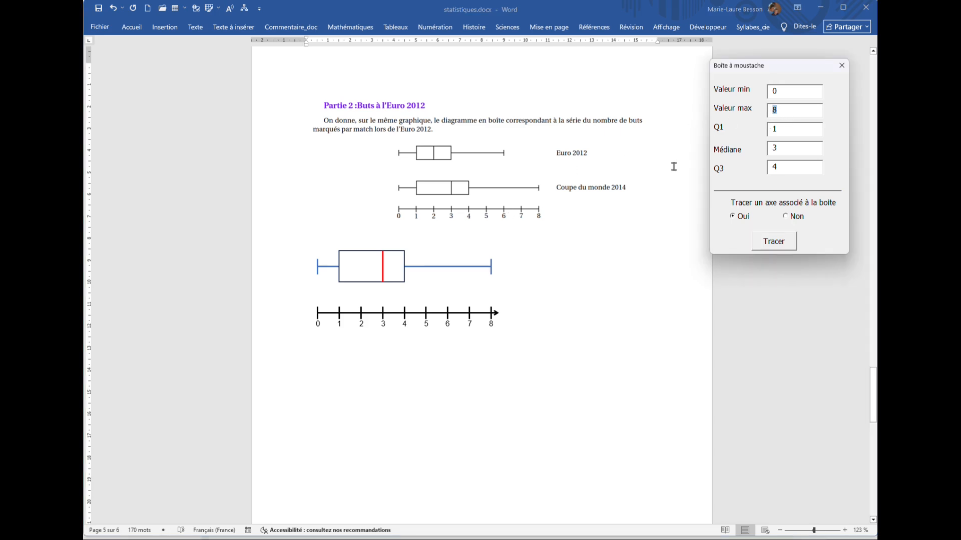
pyautogui.write('6')
pyautogui.moveTo(784, 149); pyautogui.dragTo(769, 148)
pyautogui.moveTo(792, 166); pyautogui.dragTo(769, 169)
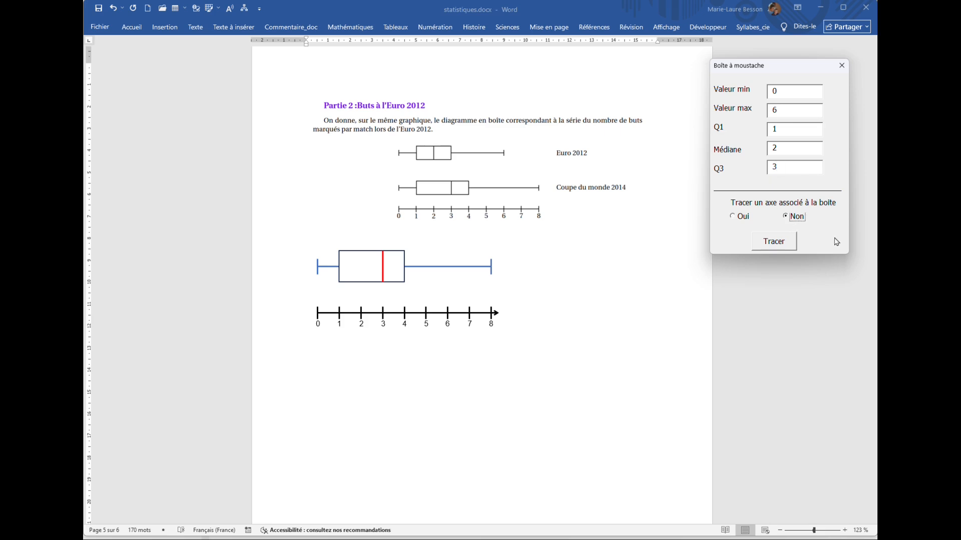
pyautogui.click(783, 243)
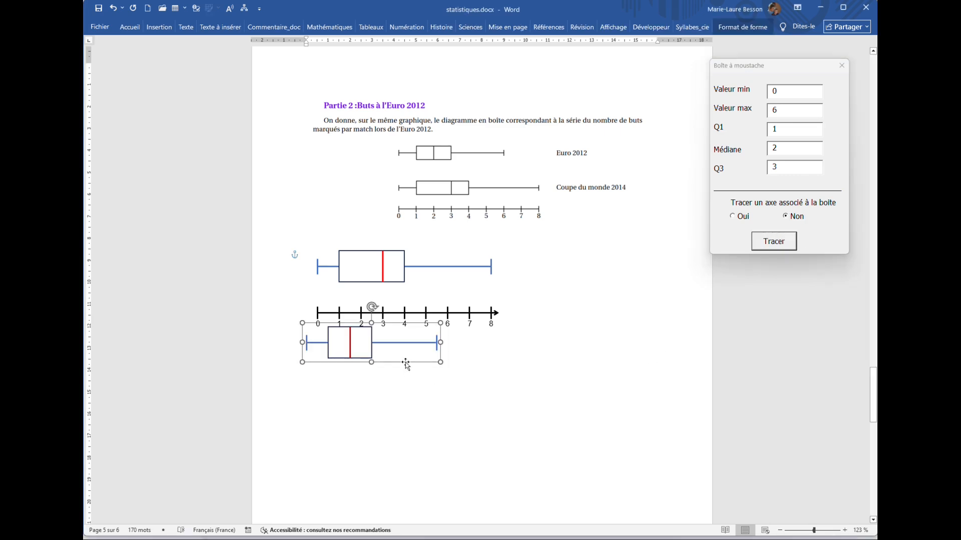
pyautogui.moveTo(413, 363)
pyautogui.mouseDown()
pyautogui.moveTo(429, 383)
pyautogui.moveTo(423, 375)
pyautogui.mouseUp()
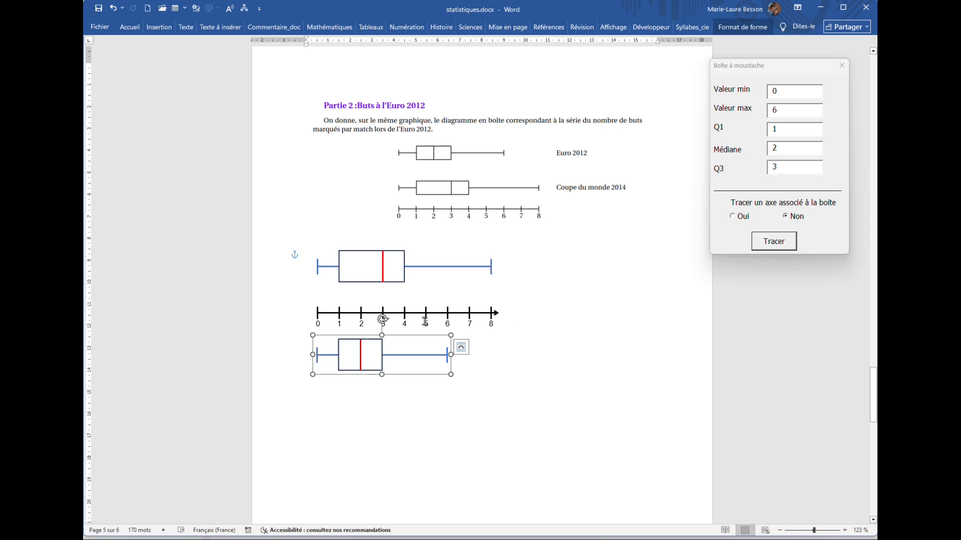
# Set the Coupe du monde 2014 plot to sit in front of the text and group it with the Euro 2012 plot
pyautogui.click(473, 269)
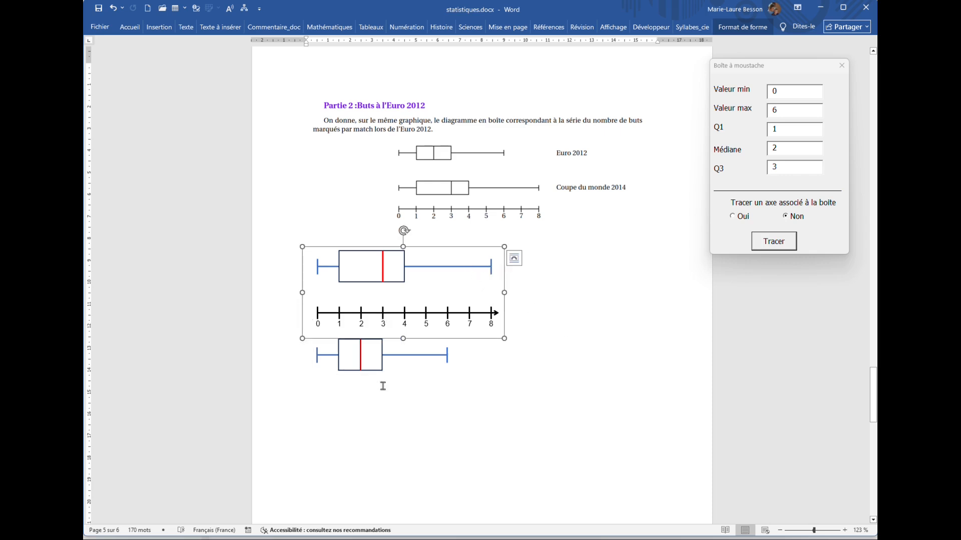
pyautogui.click(514, 259)
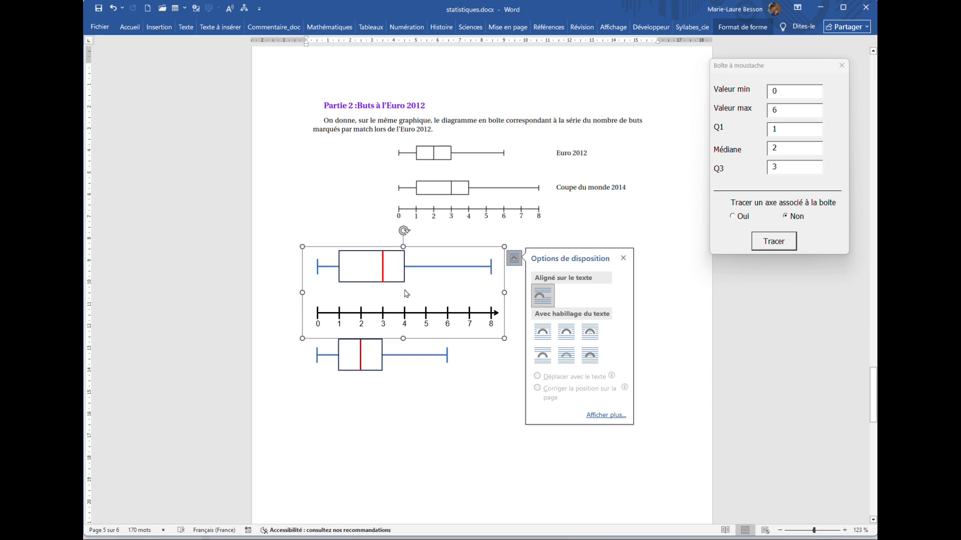
pyautogui.click(590, 360)
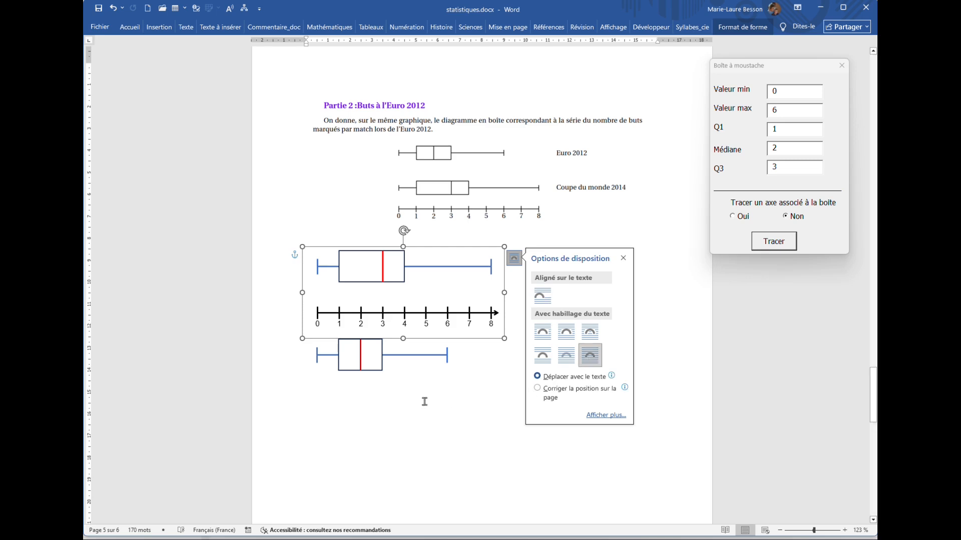
pyautogui.click(415, 357)
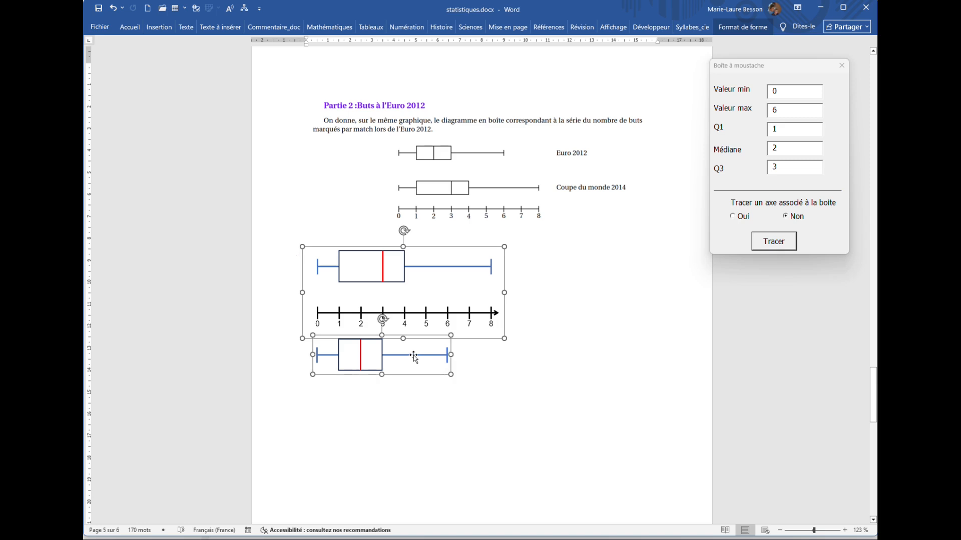
pyautogui.rightClick(414, 357)
pyautogui.moveTo(448, 434)
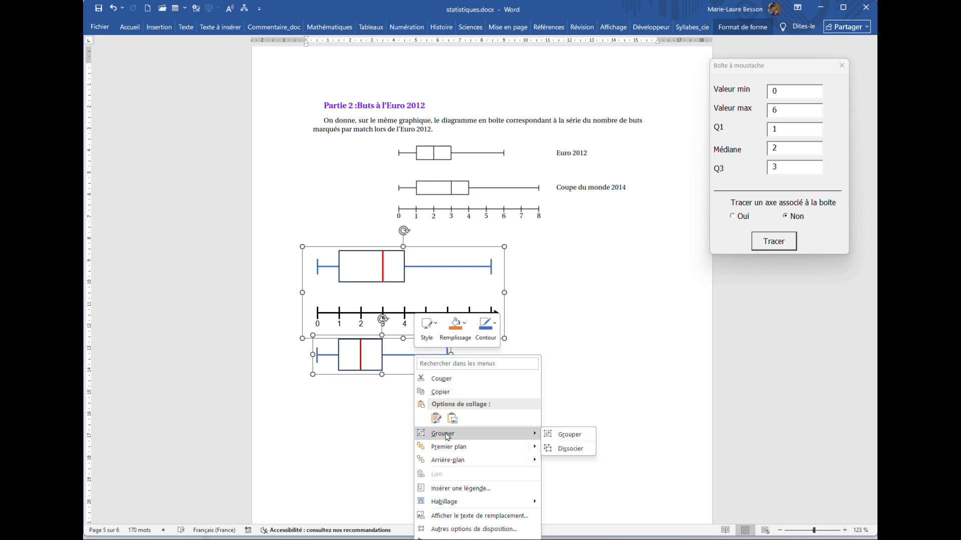
pyautogui.click(567, 435)
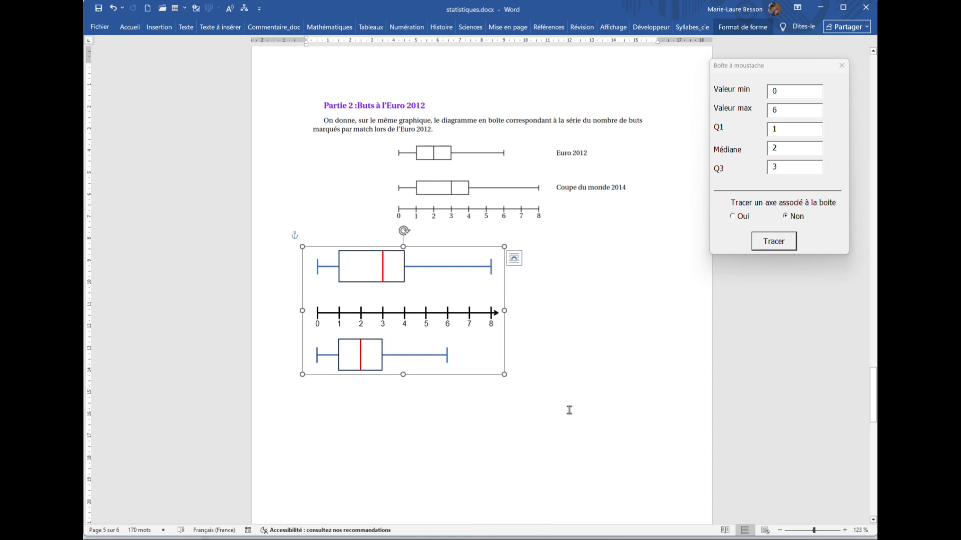
# Set the grouped box plots in line with the text and place the cursor below them
pyautogui.click(515, 259)
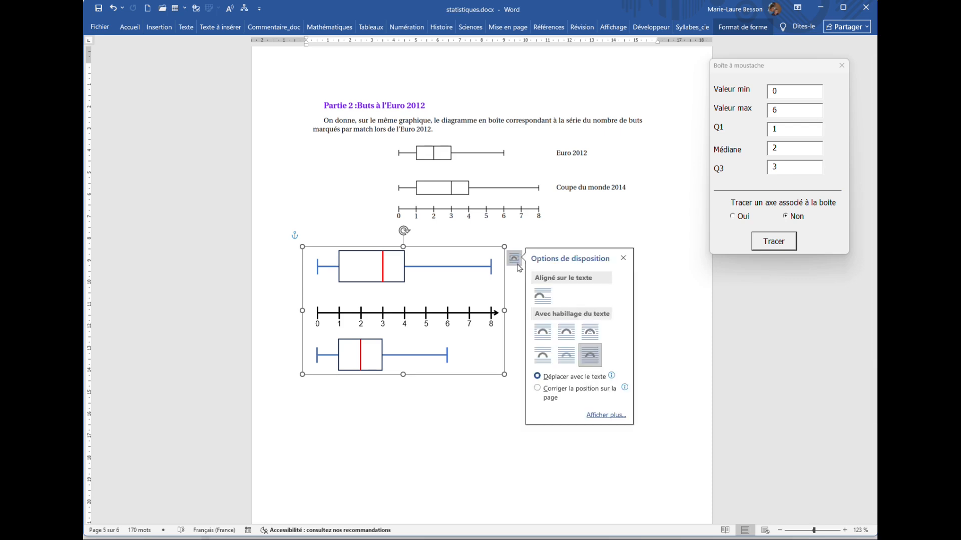
pyautogui.click(544, 299)
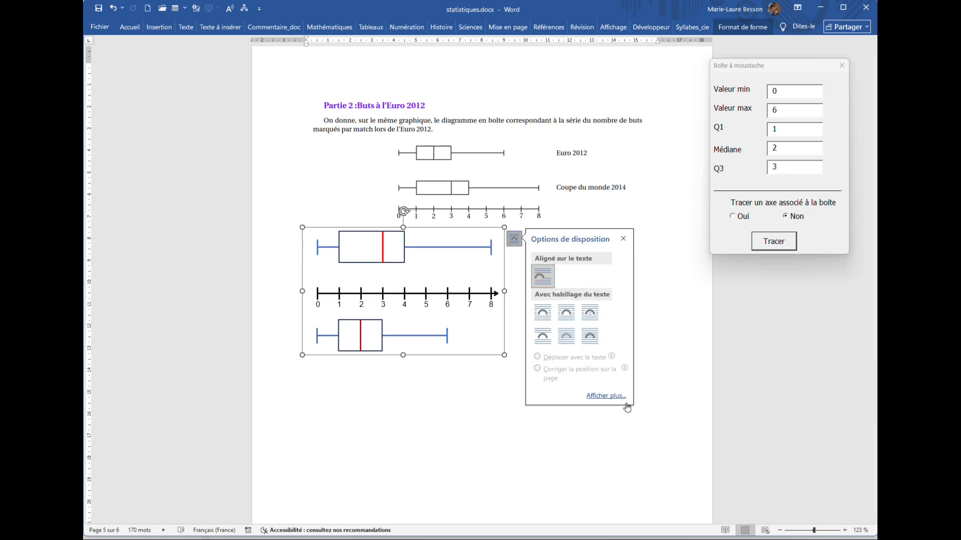
pyautogui.click(633, 442)
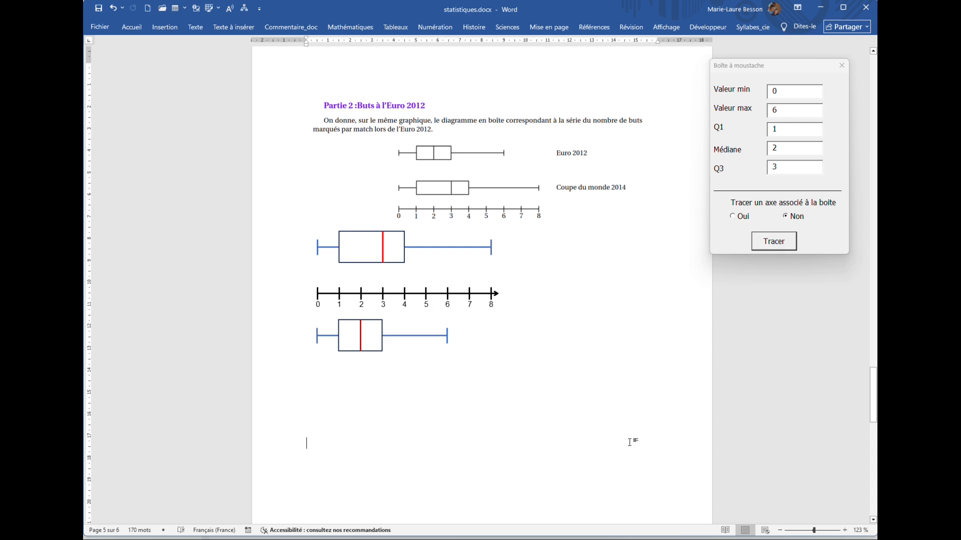
pyautogui.click(778, 250)
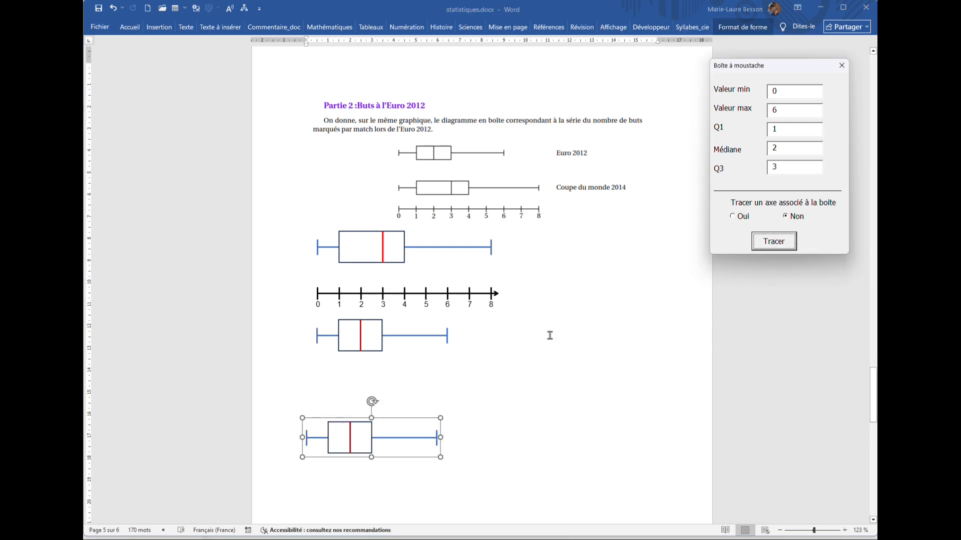
pyautogui.click(405, 420)
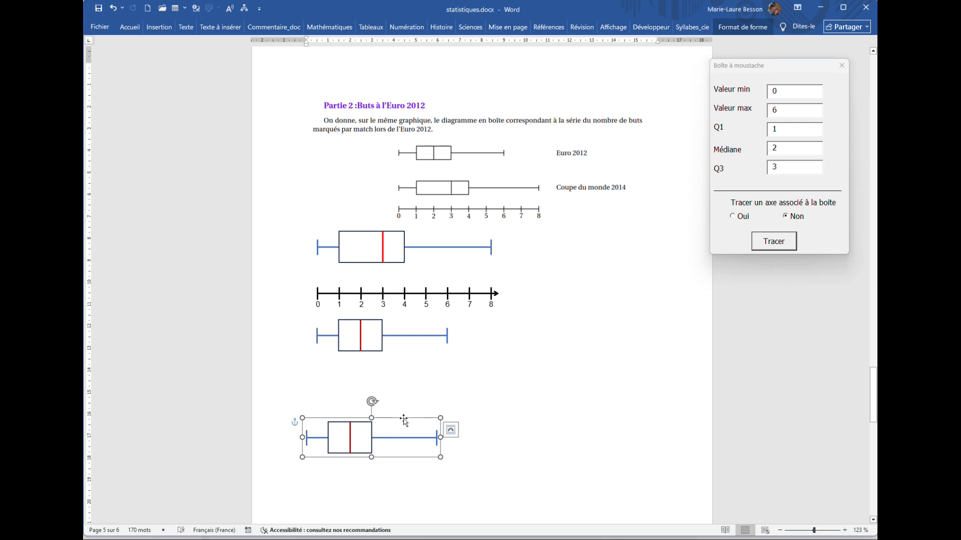
pyautogui.press('Delete')
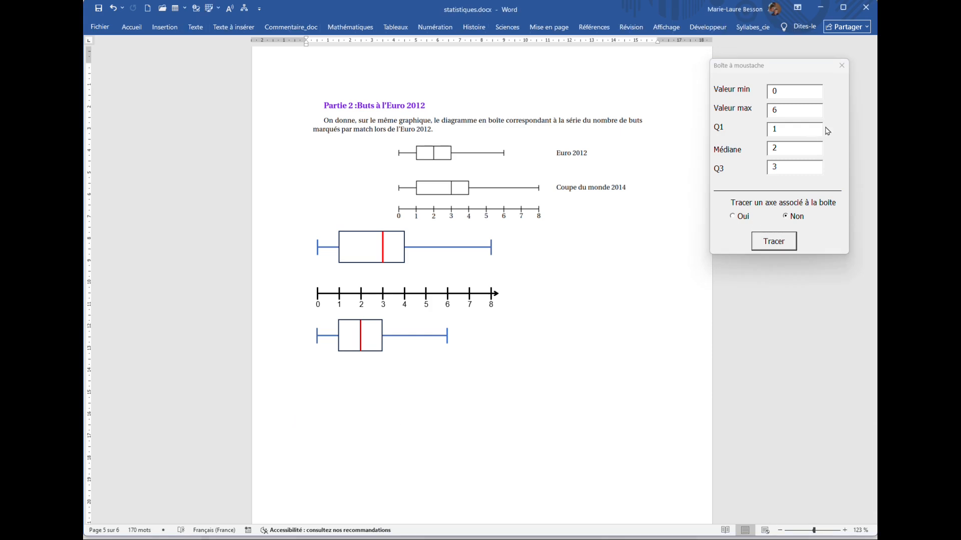
# Close the Boîte à moustache dialog and check that the two box plots select as one group
pyautogui.click(841, 66)
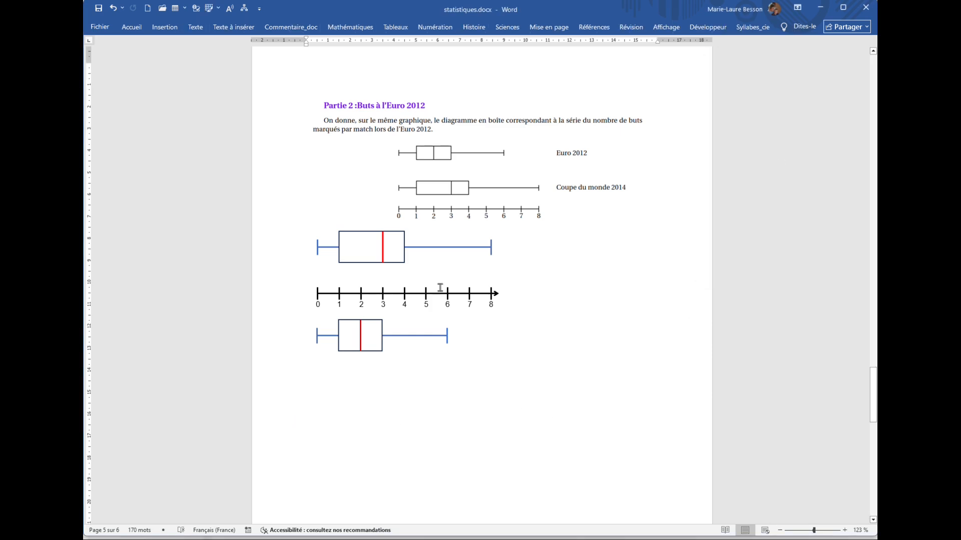
pyautogui.click(434, 247)
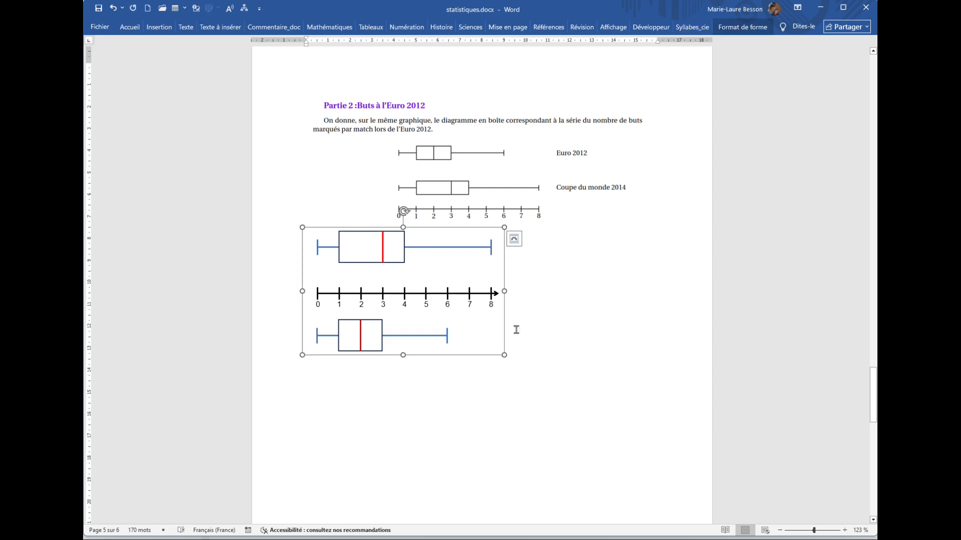
pyautogui.click(619, 317)
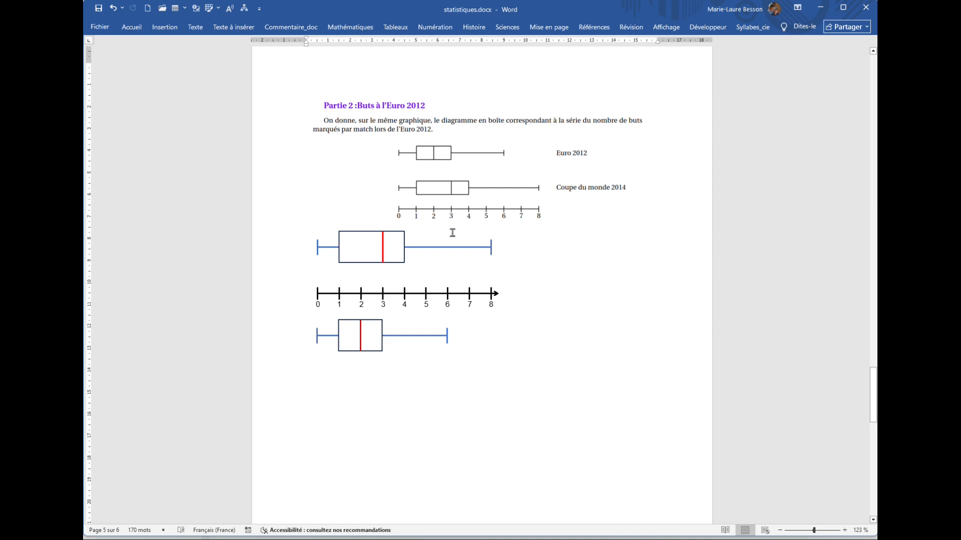